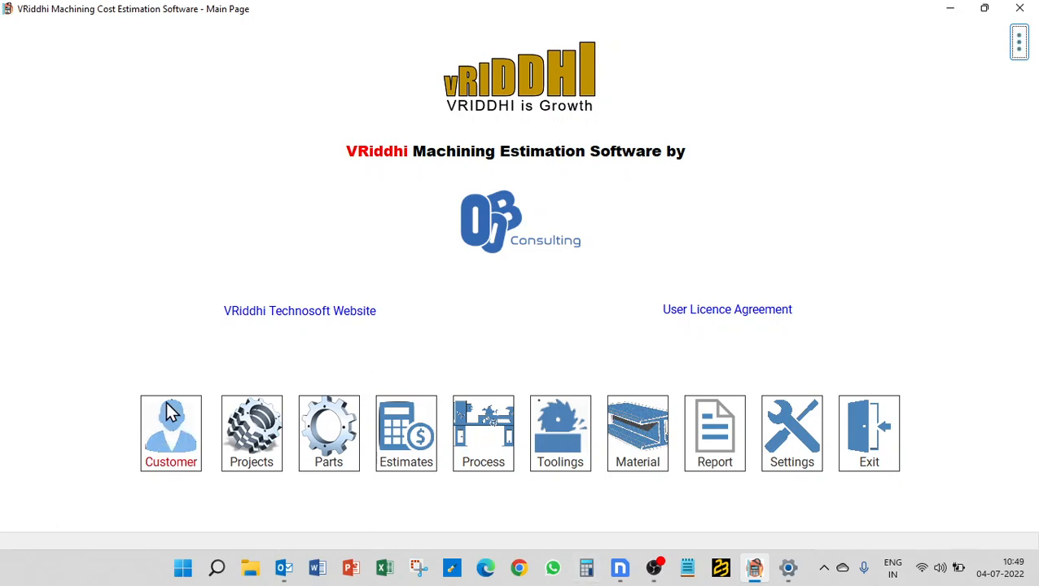
# Start the estimation of the Video Sample - Turning part and select Operations Demo in its setup list
pyautogui.click(329, 459)
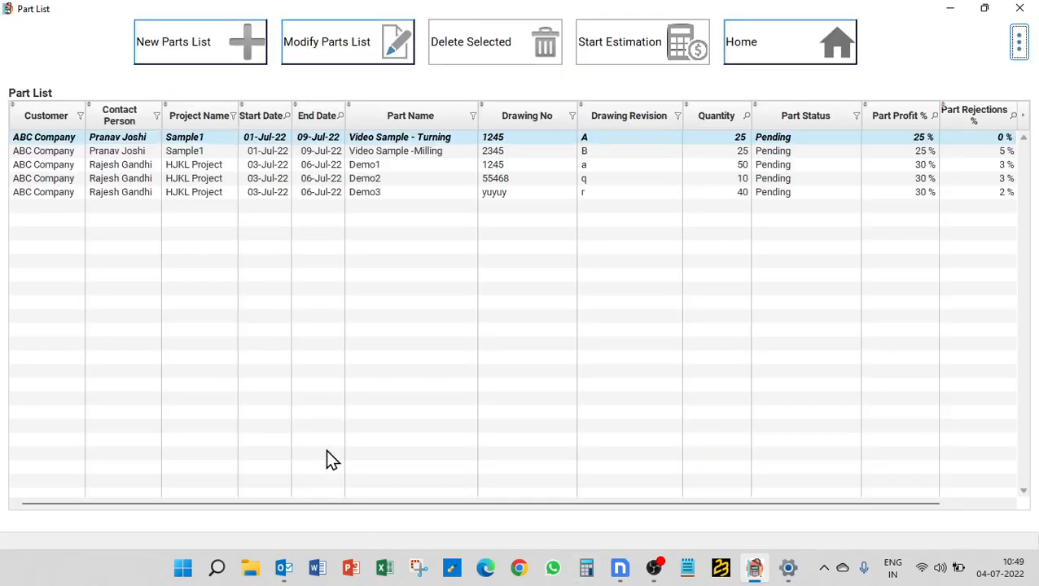
pyautogui.click(639, 58)
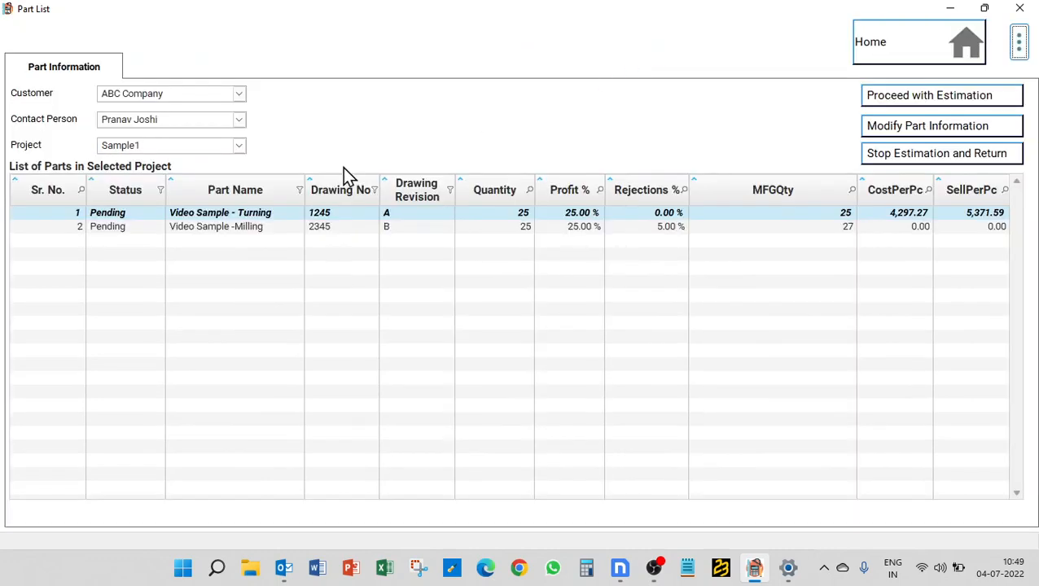
pyautogui.click(944, 101)
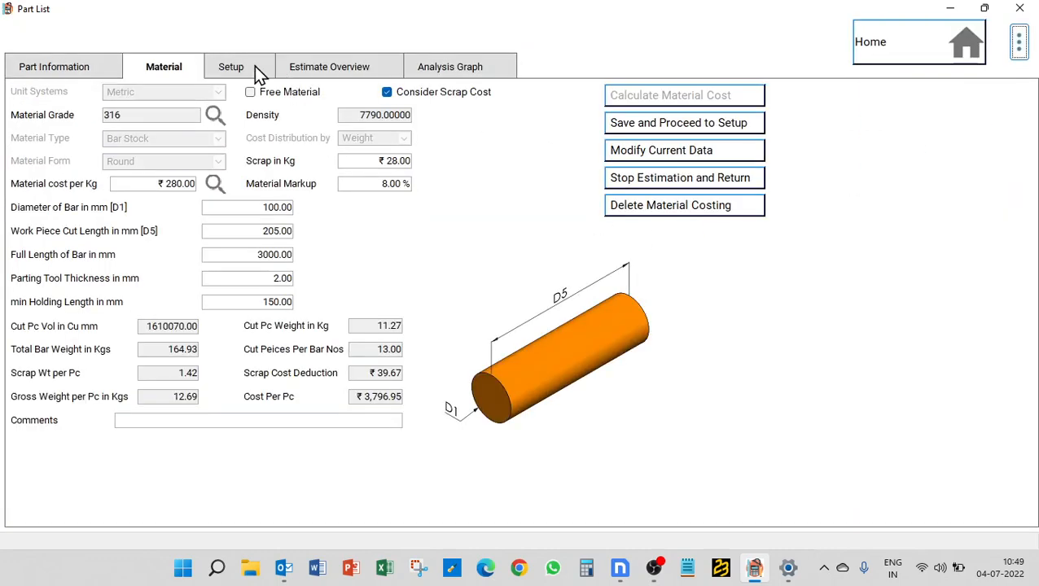
pyautogui.click(245, 70)
pyautogui.click(209, 218)
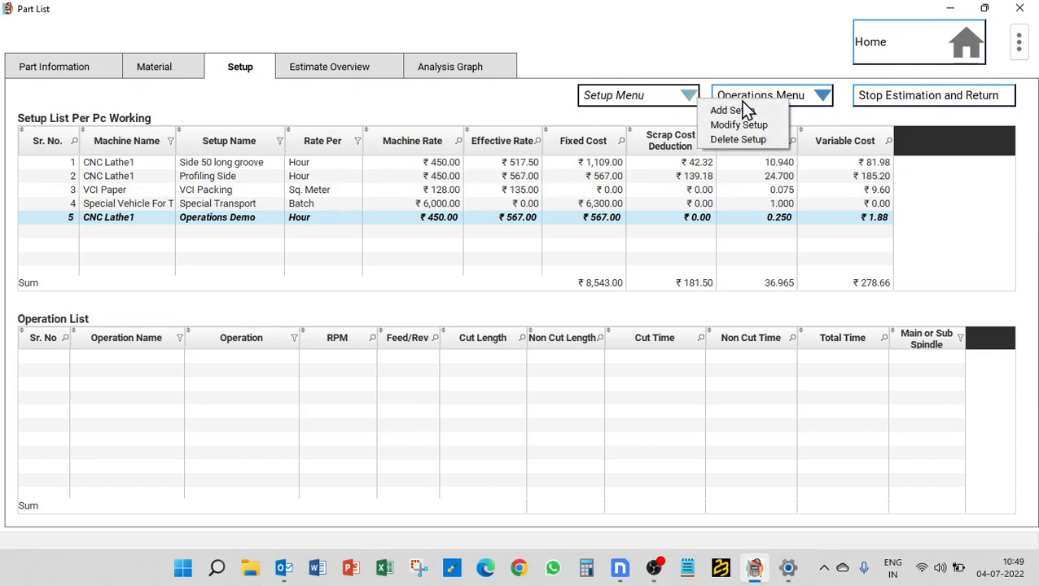
pyautogui.moveTo(788, 106)
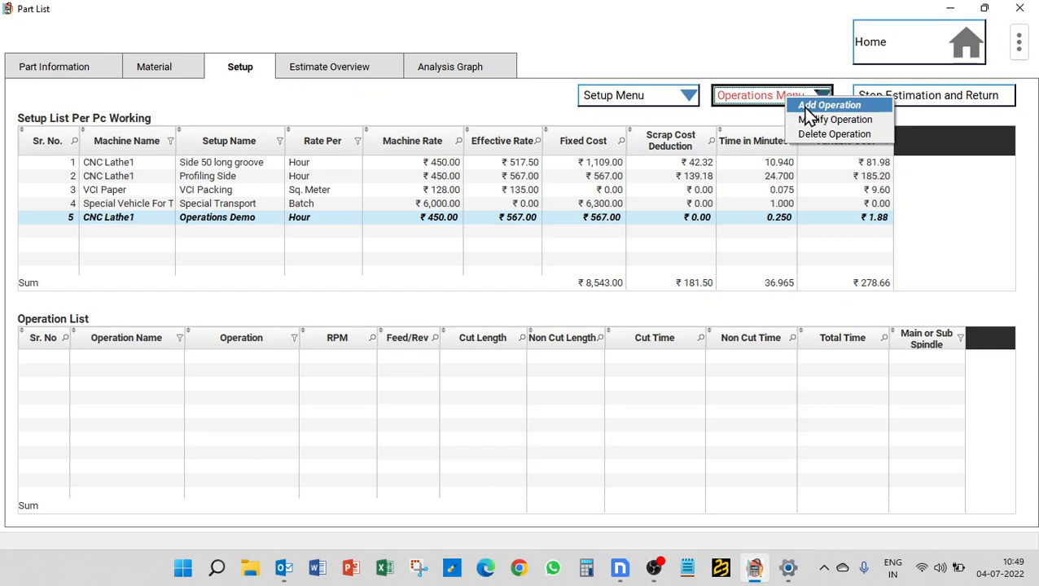
# Try to add an operation to the VCI Packing setup
pyautogui.click(193, 190)
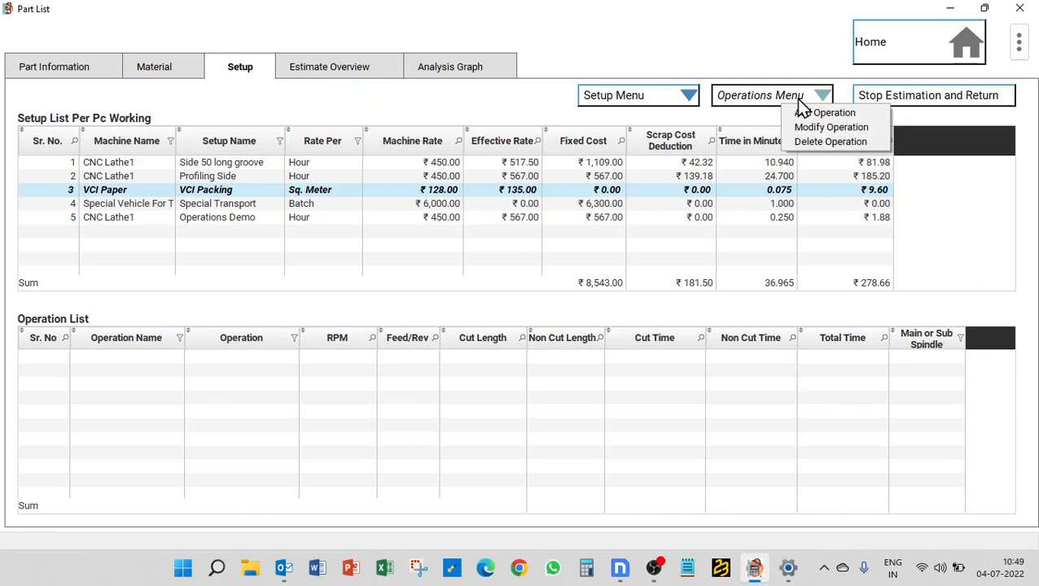
pyautogui.click(798, 113)
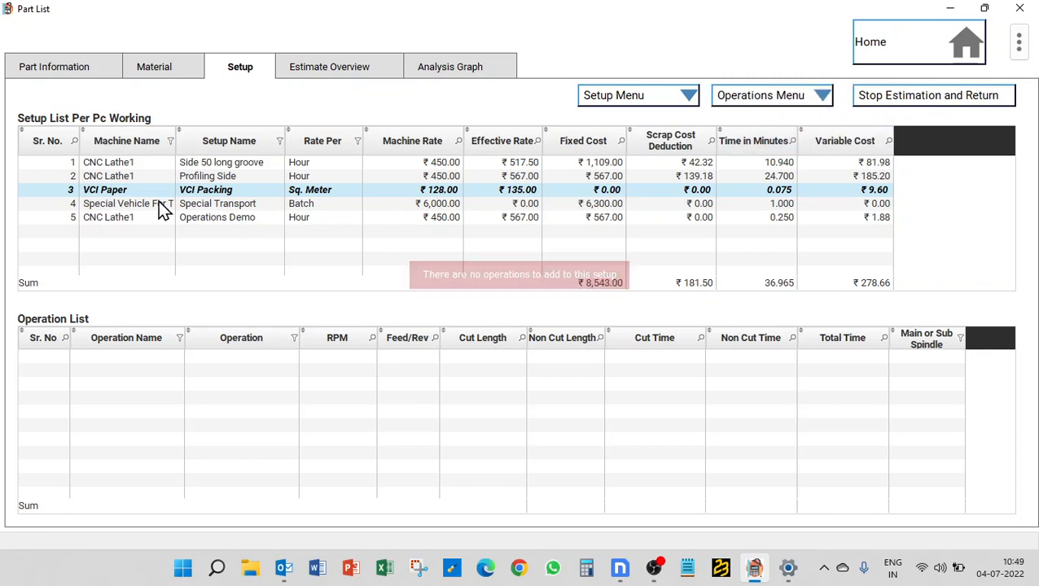
# Add a new operation to the Operations Demo setup and name it Overview
pyautogui.click(195, 218)
pyautogui.moveTo(794, 108)
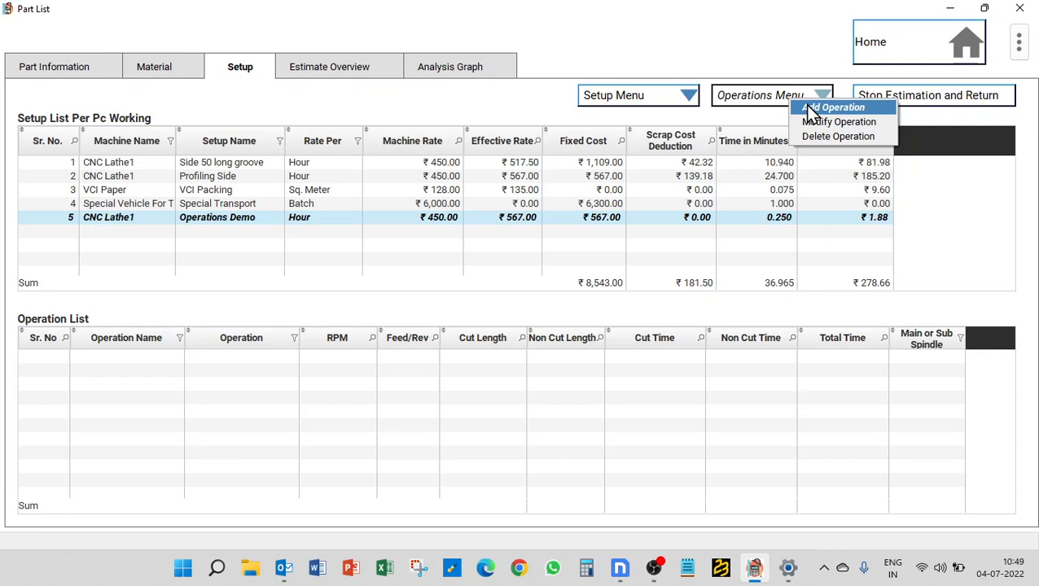
pyautogui.click(866, 111)
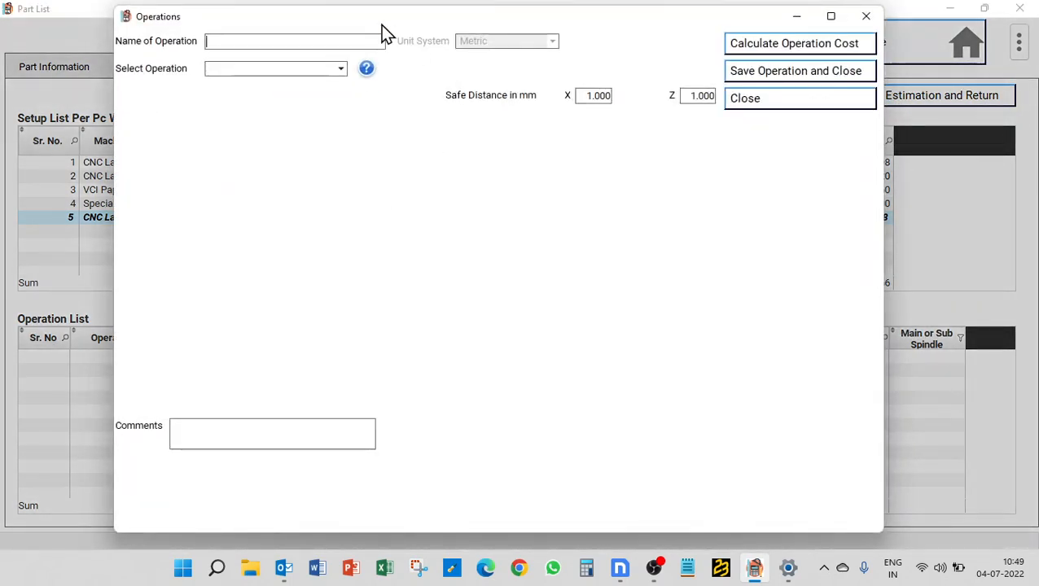
pyautogui.moveTo(387, 23); pyautogui.dragTo(387, 37)
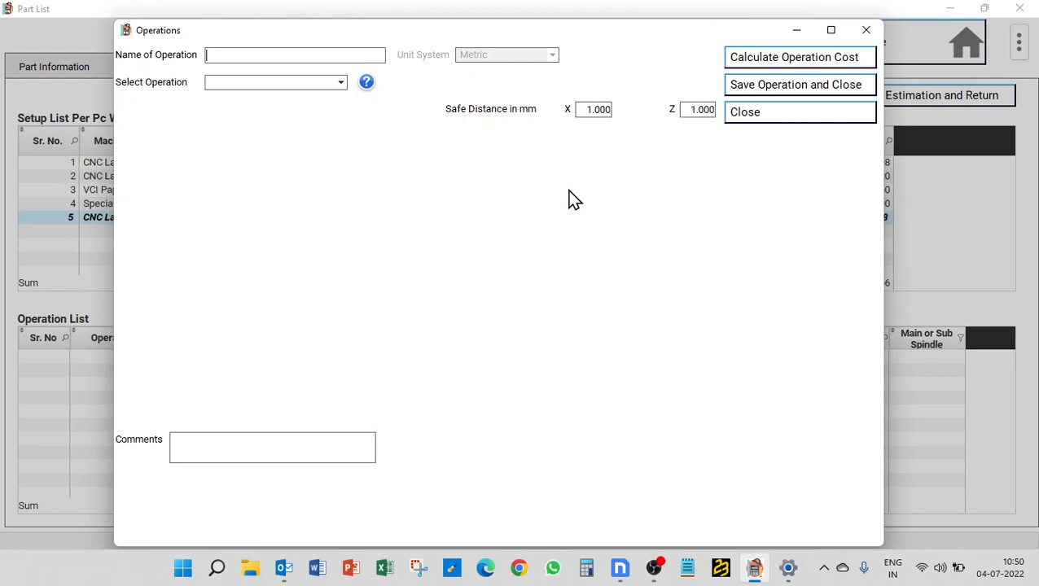
pyautogui.click(295, 87)
pyautogui.write('Overview')
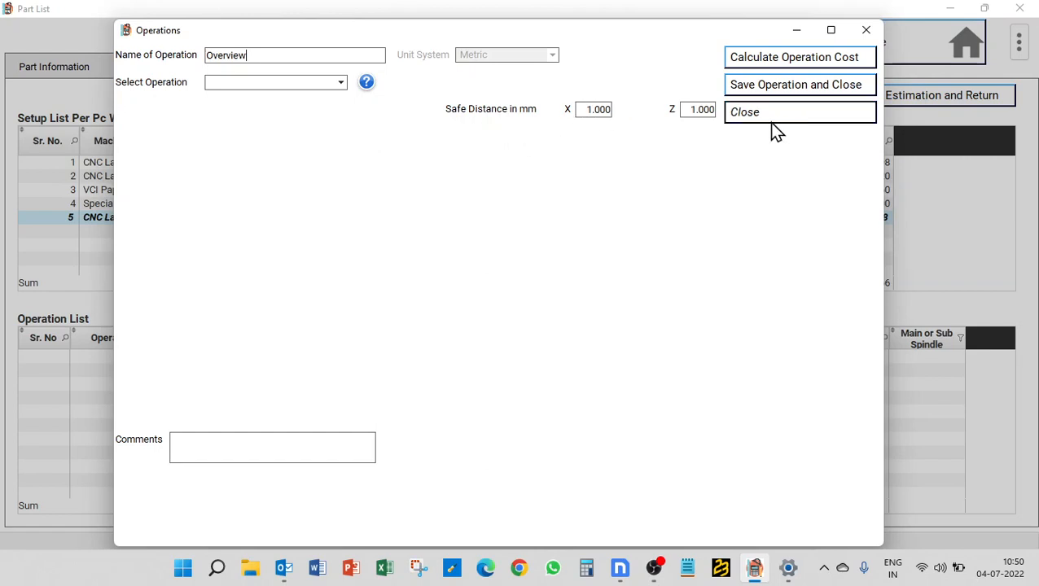
# Set the operation's safe distance to 0.5 mm in both X and Z
pyautogui.click(598, 109)
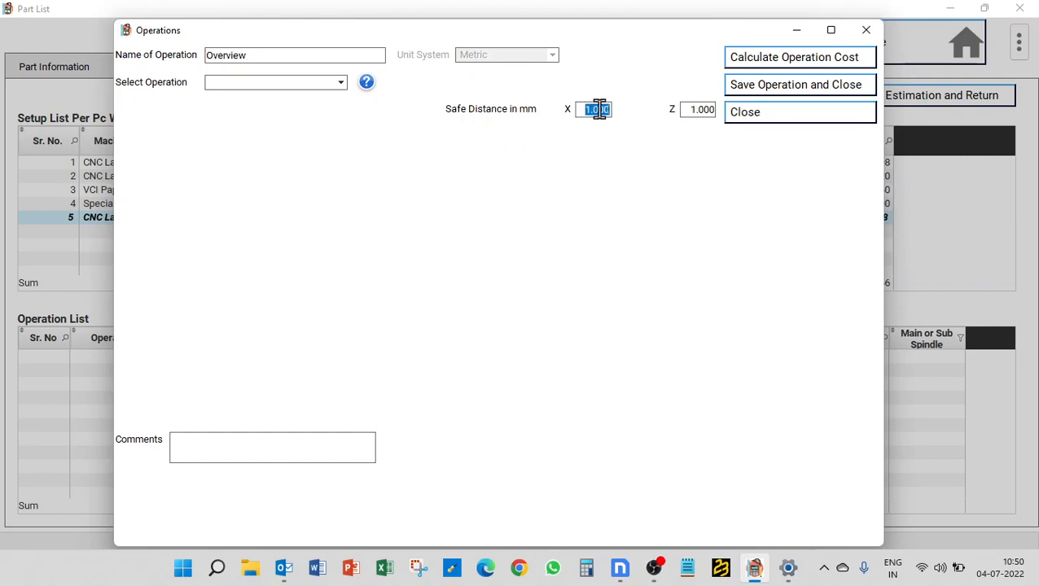
pyautogui.press('BackSpace')
pyautogui.write('0.5')
pyautogui.click(687, 109)
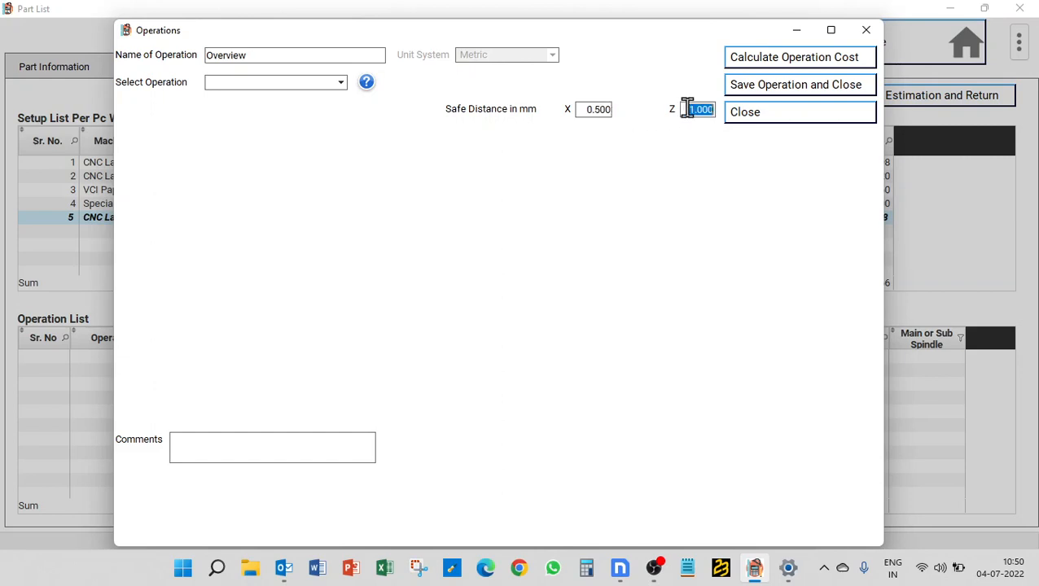
pyautogui.write('.5')
# Select idle as the type of the Overview operation
pyautogui.click(327, 85)
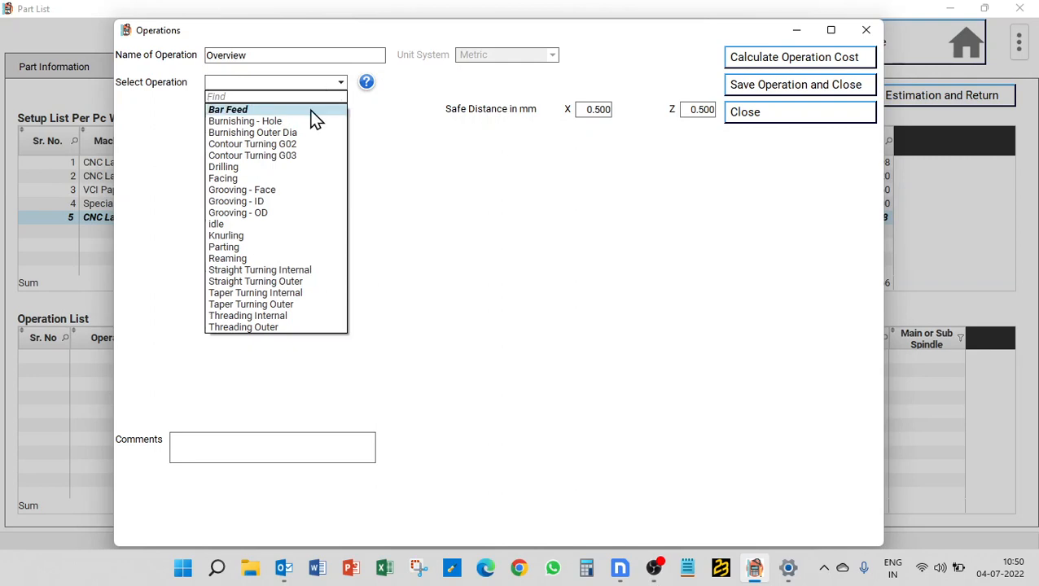
pyautogui.click(278, 228)
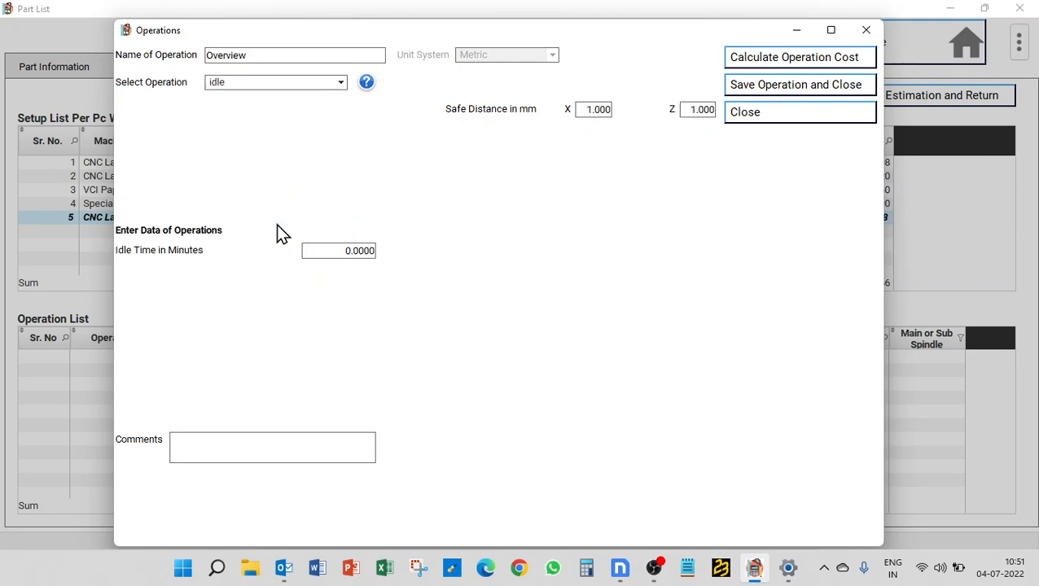
pyautogui.click(325, 246)
# Set the operation type to Straight Turning Outer with the Turning tool path strategy
pyautogui.click(305, 85)
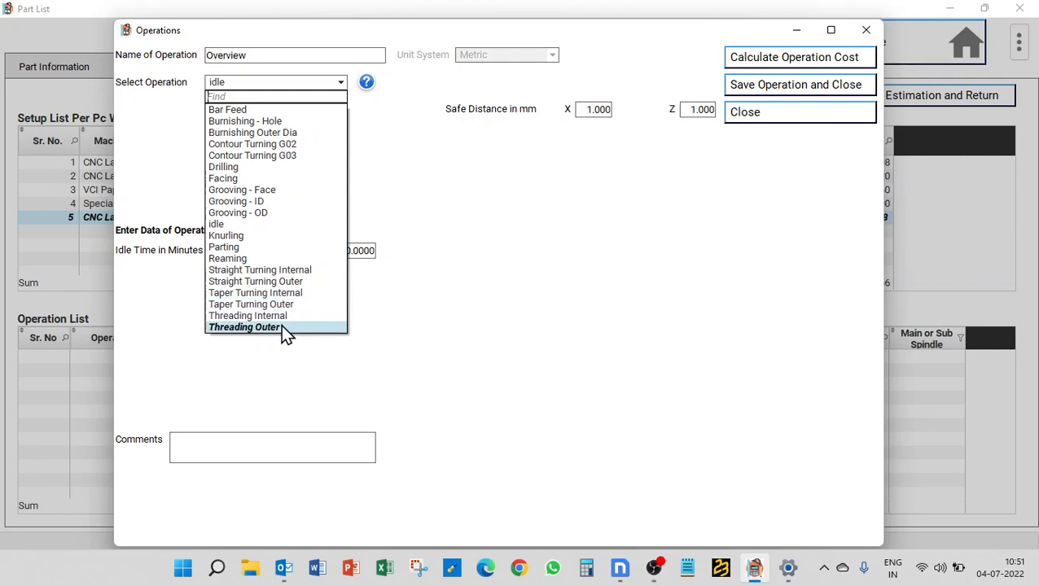
pyautogui.click(253, 98)
pyautogui.click(279, 79)
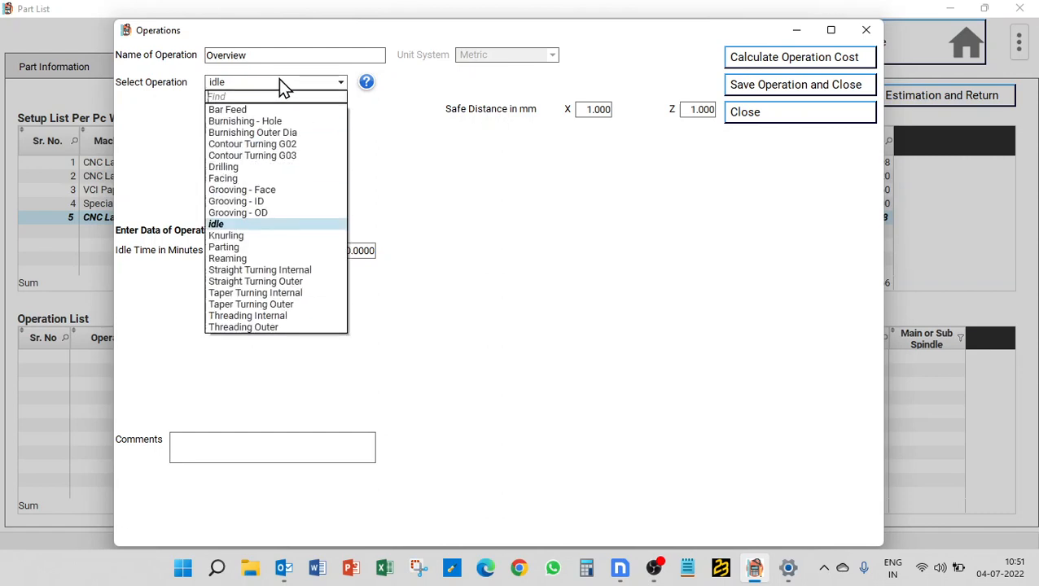
pyautogui.write('st')
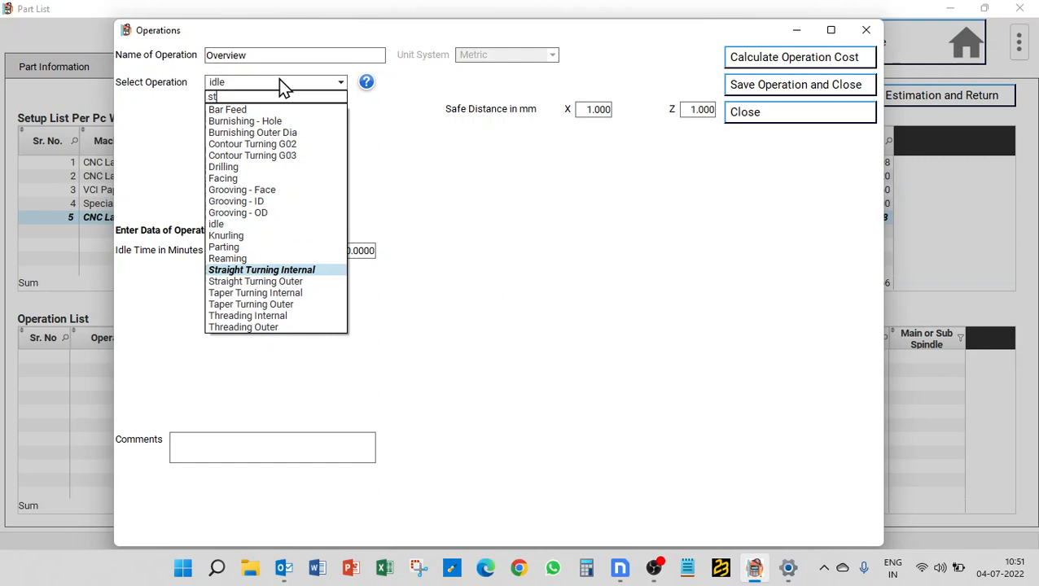
pyautogui.click(292, 282)
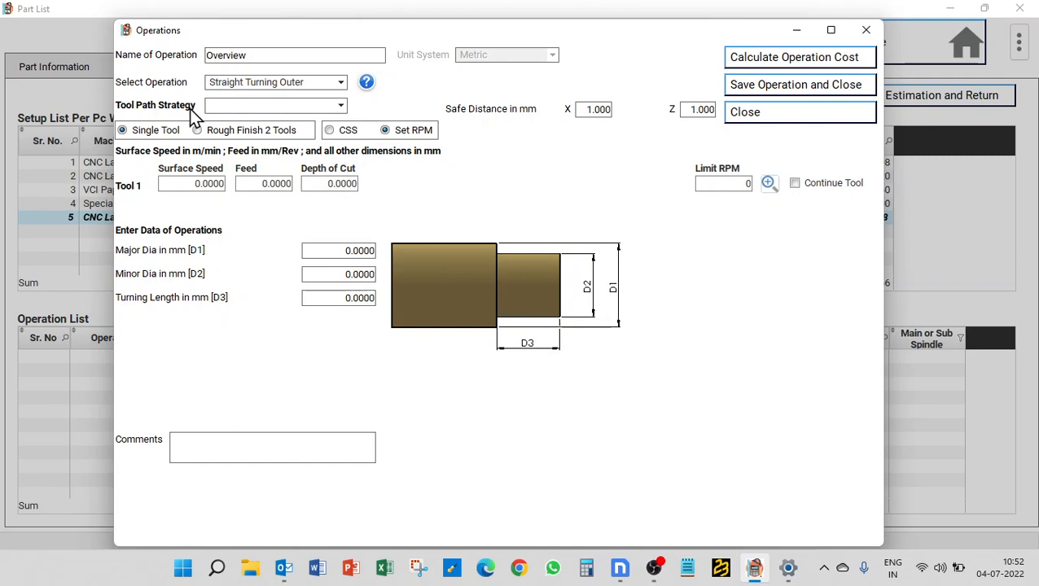
pyautogui.click(267, 109)
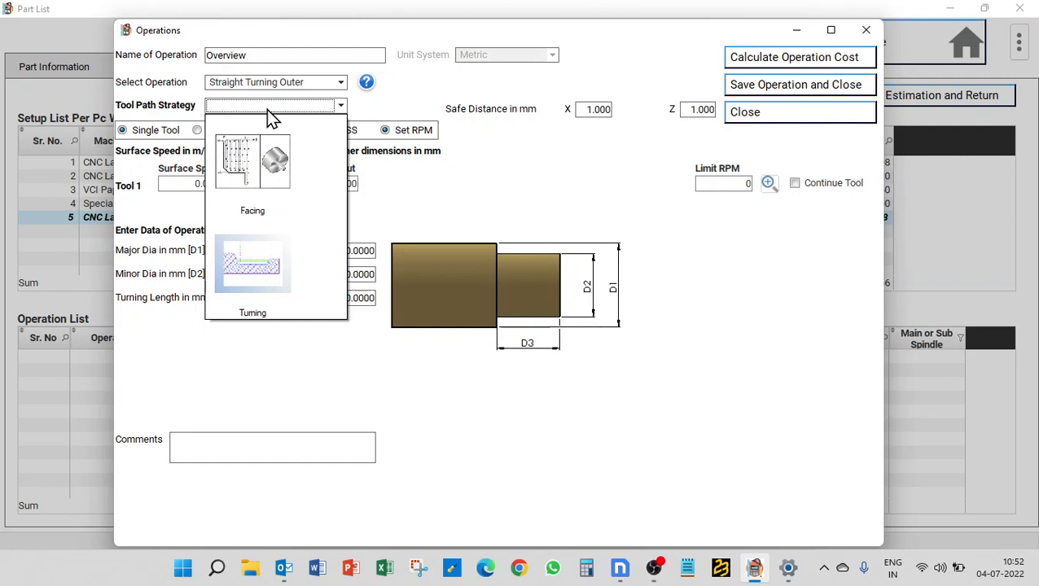
pyautogui.click(244, 292)
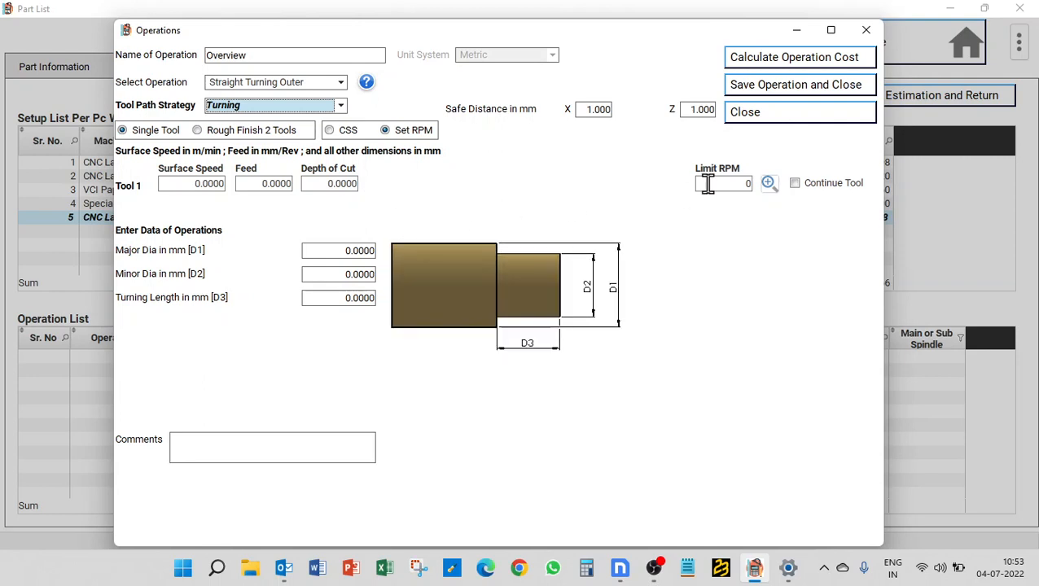
# Load the cutting data of the metric Turn Face tool from the tool table into Tool 1
pyautogui.click(768, 183)
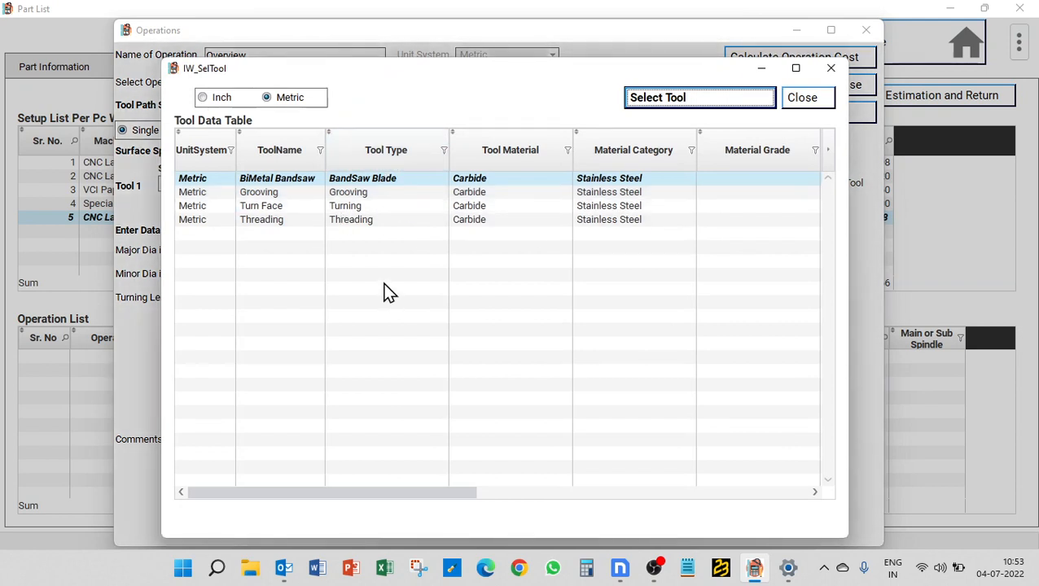
pyautogui.click(415, 210)
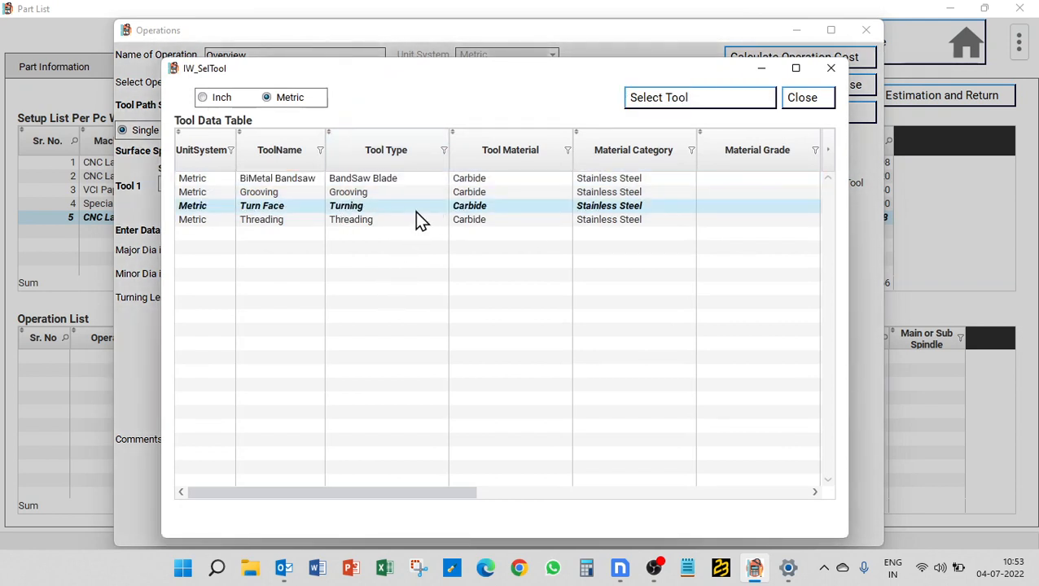
pyautogui.click(737, 98)
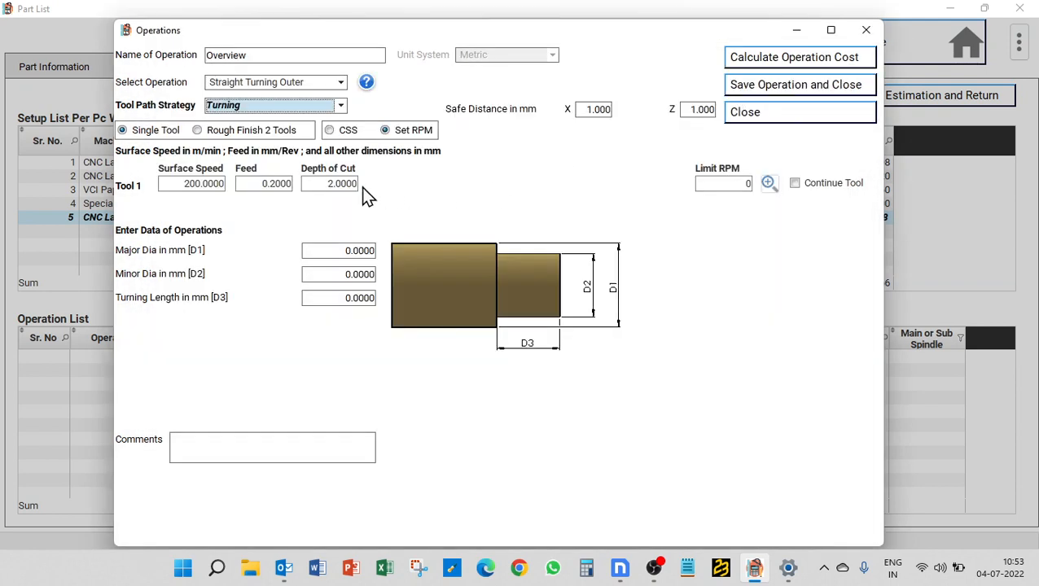
# Set Tool 1's feed to 0.18 mm/rev and its depth of cut to 1 mm
pyautogui.click(274, 184)
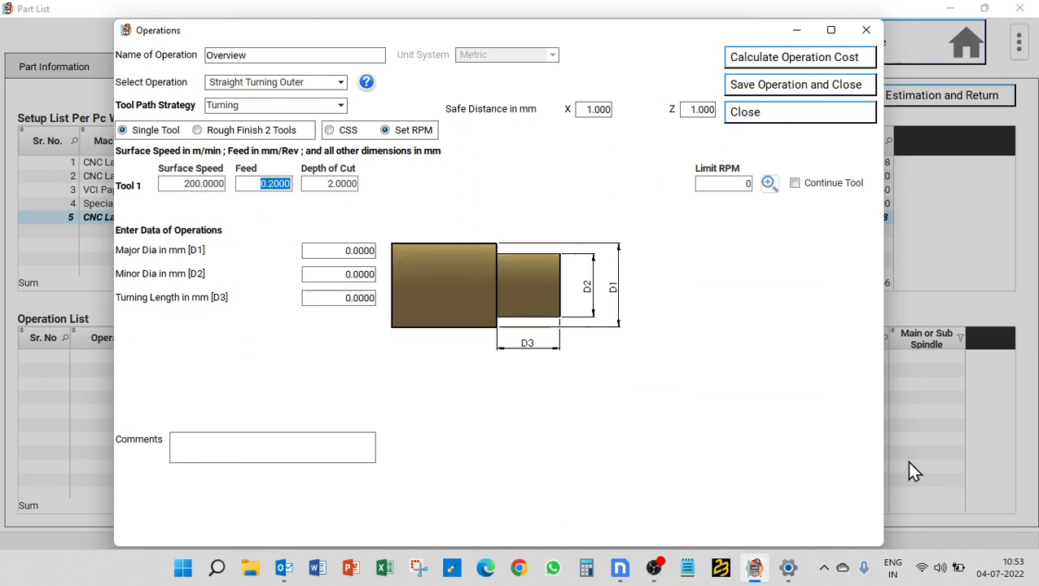
pyautogui.write('.18')
pyautogui.click(310, 181)
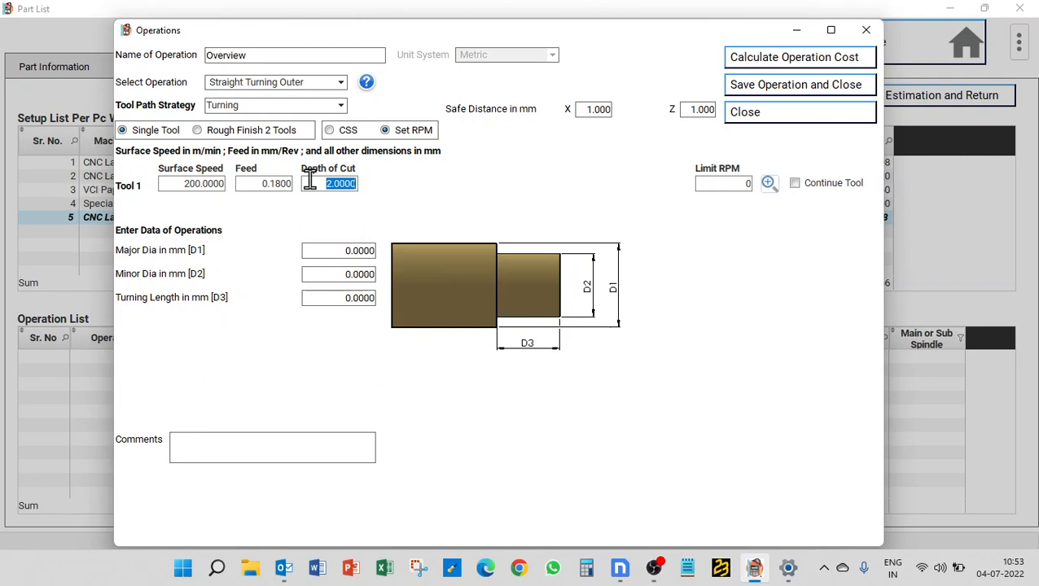
pyautogui.write('1')
# Enter the turning dimensions: major diameter 100 mm, minor diameter 50 mm and turning length 100 mm
pyautogui.click(339, 252)
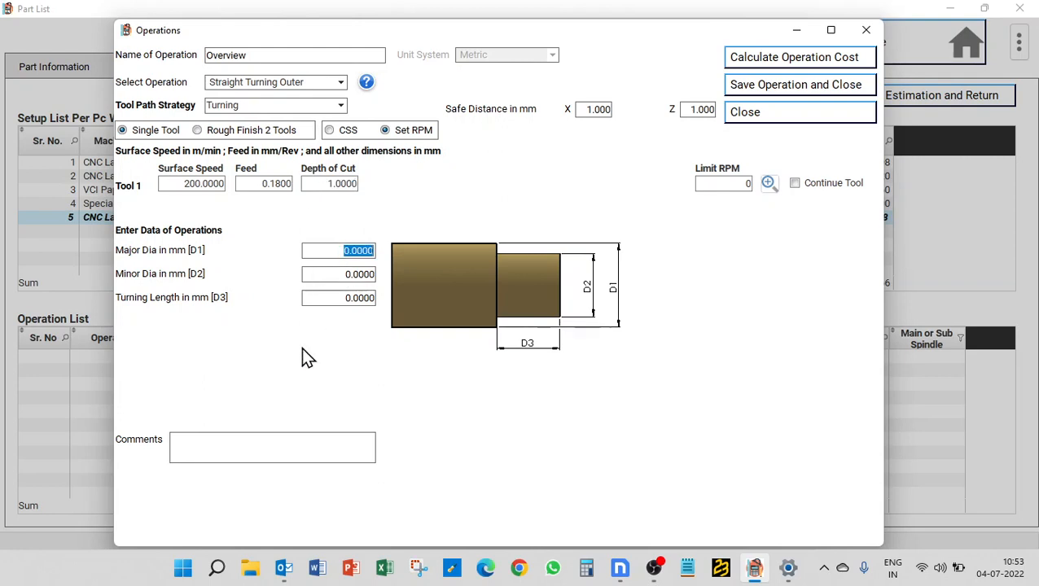
pyautogui.write('100')
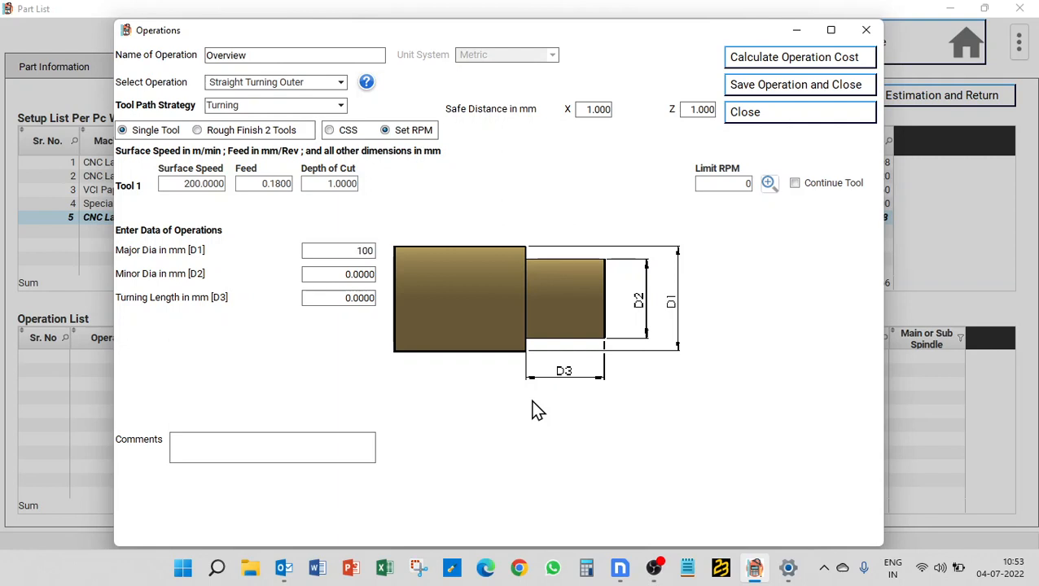
pyautogui.press('Tab')
pyautogui.write('50')
pyautogui.press('Tab')
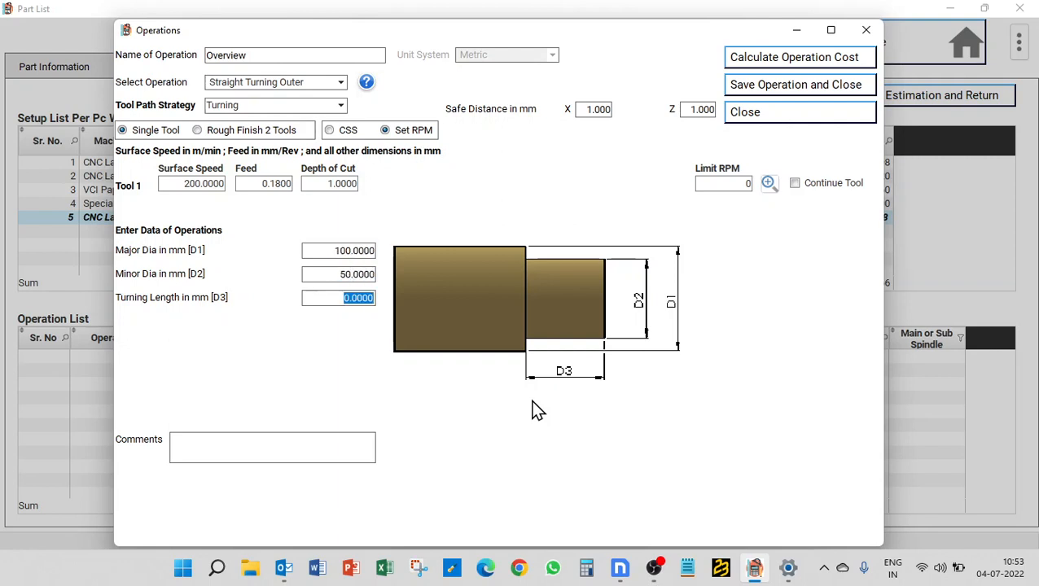
pyautogui.write('100')
pyautogui.press('Tab')
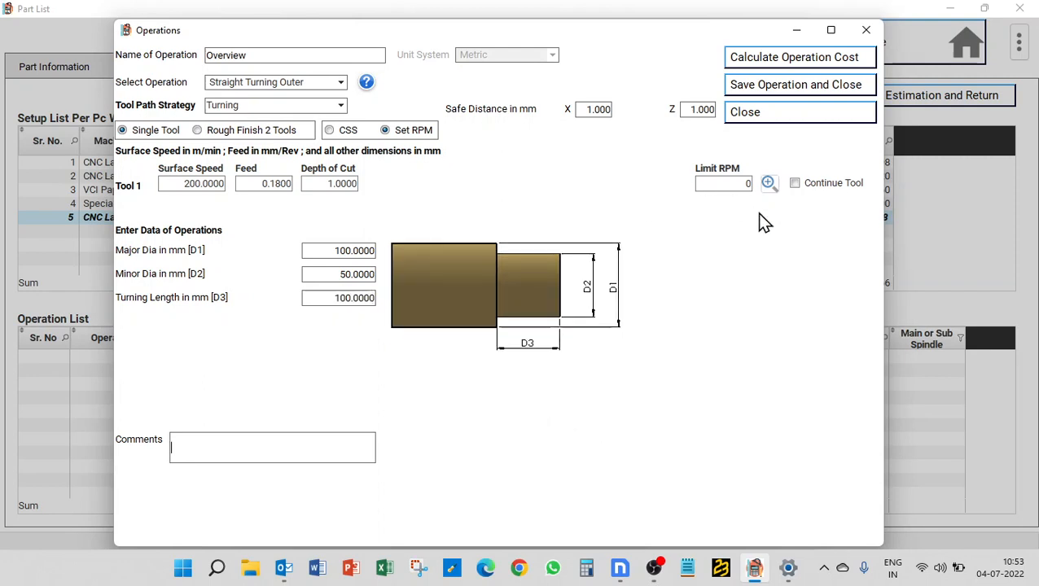
# Turn the Continue Tool option on for Tool 1 and off again
pyautogui.click(736, 184)
pyautogui.click(811, 181)
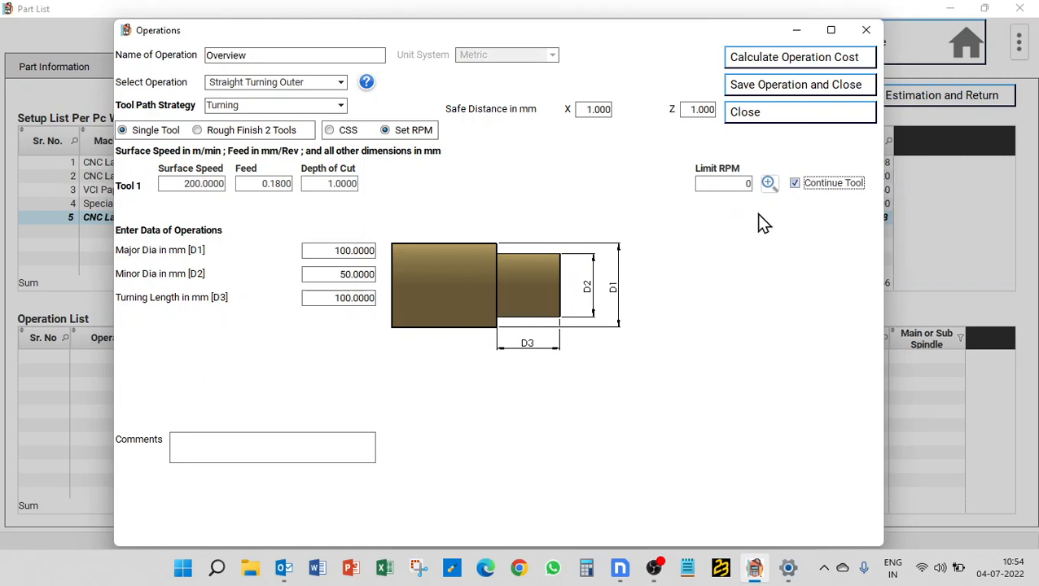
pyautogui.click(821, 188)
# Calculate the operation cost using the Turning tool path strategy
pyautogui.click(236, 442)
pyautogui.click(783, 57)
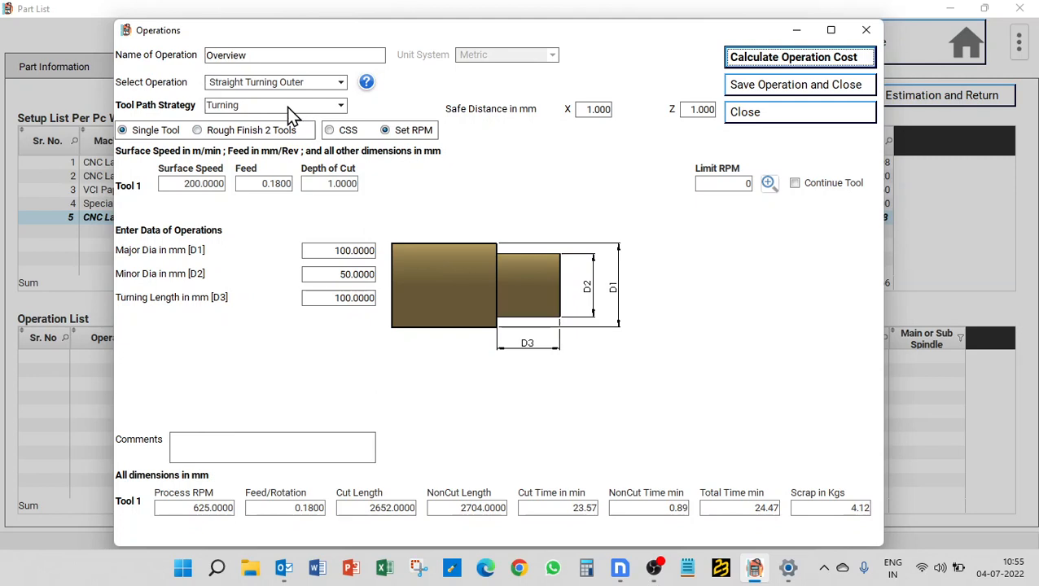
# Change the tool path strategy to Facing and recalculate the operation cost
pyautogui.click(338, 106)
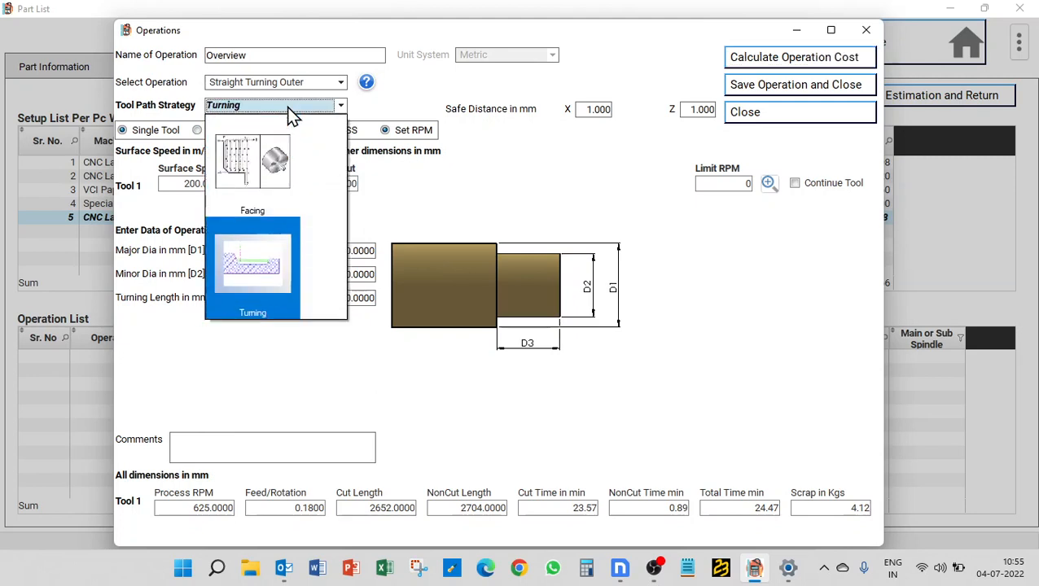
pyautogui.click(269, 173)
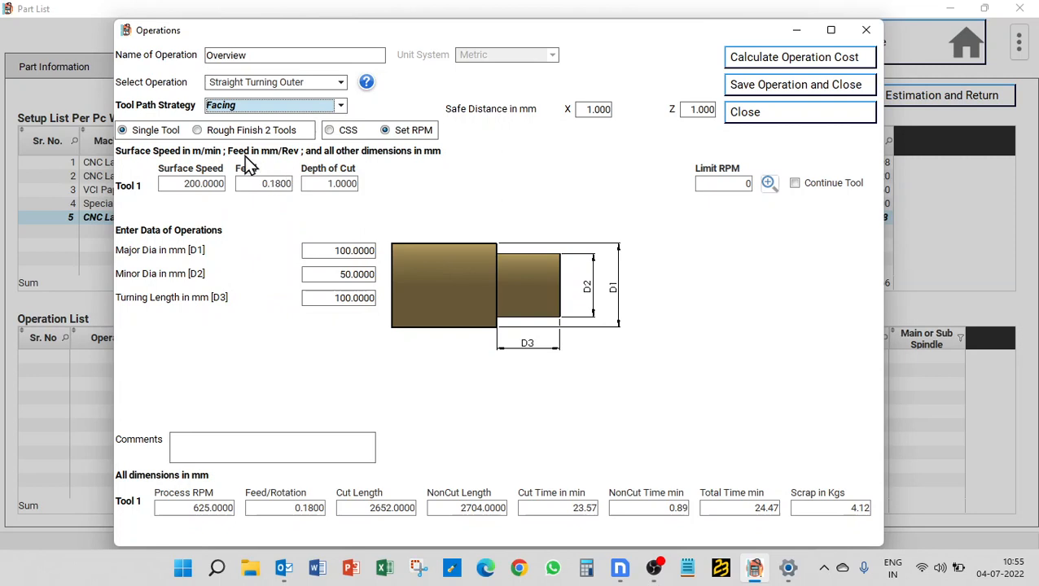
pyautogui.click(823, 64)
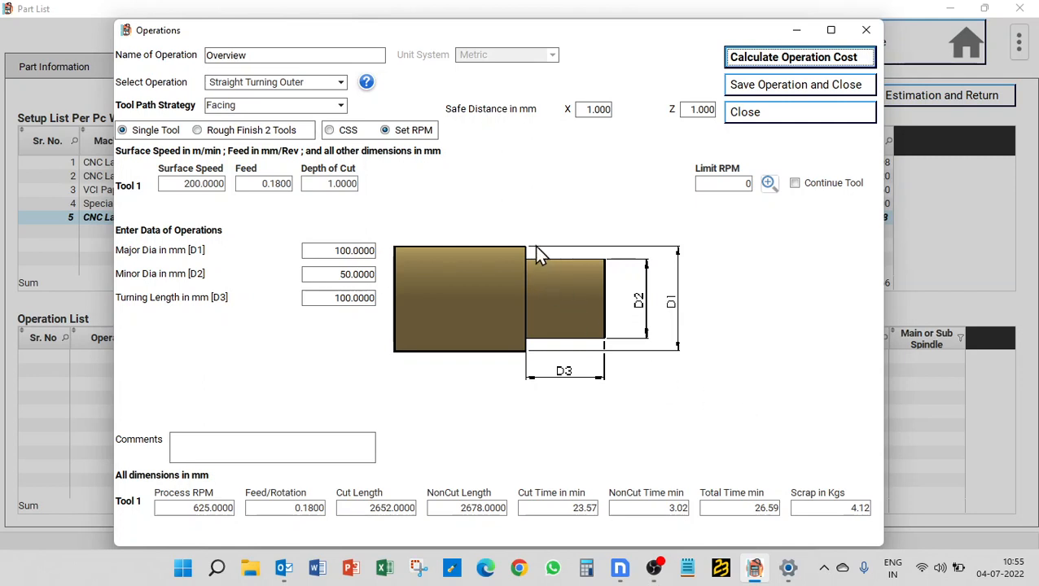
# Switch the speed mode to CSS and recalculate the operation cost with the Facing strategy
pyautogui.click(349, 138)
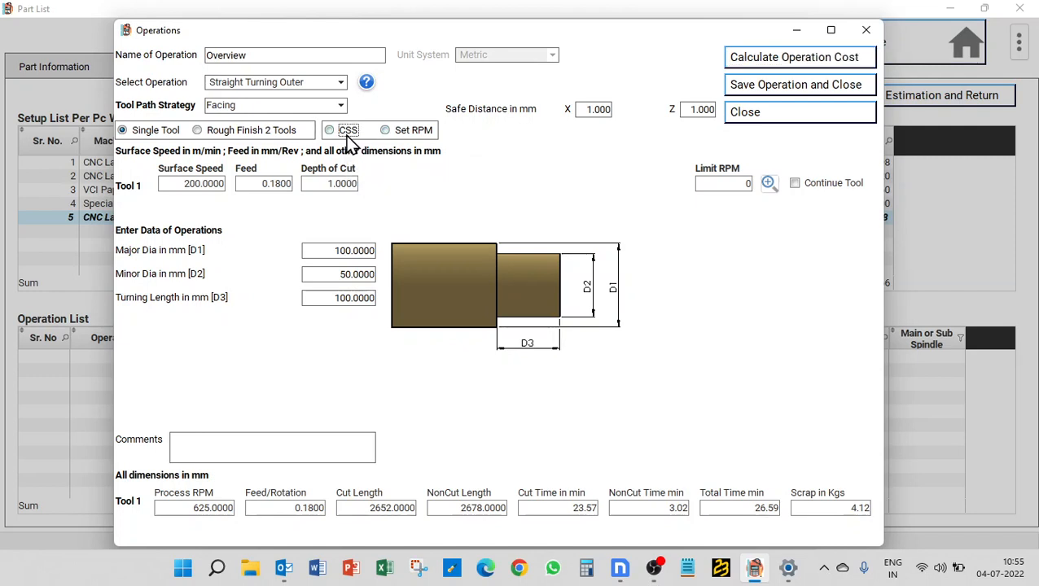
pyautogui.click(348, 139)
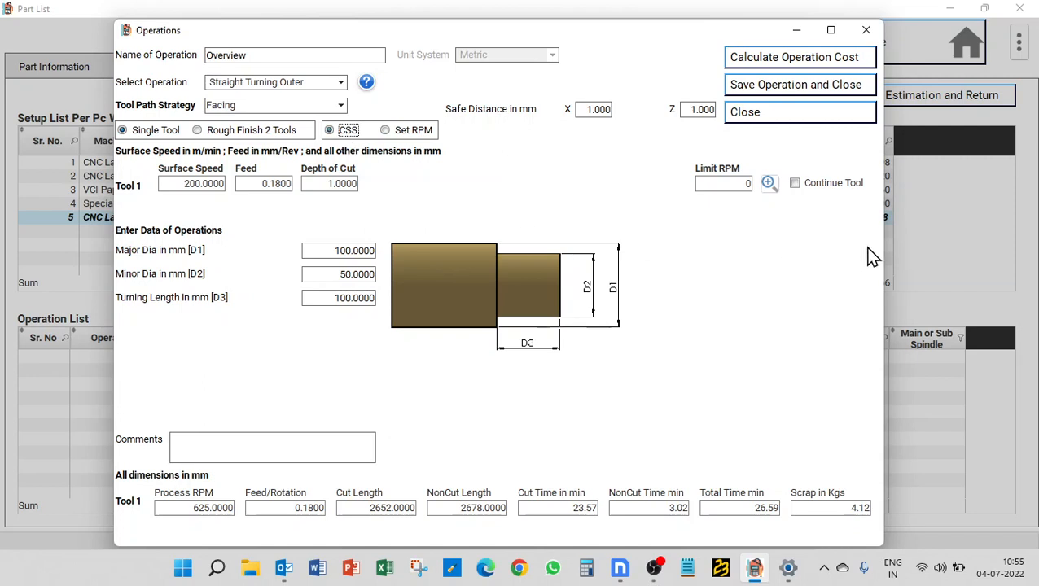
pyautogui.click(776, 59)
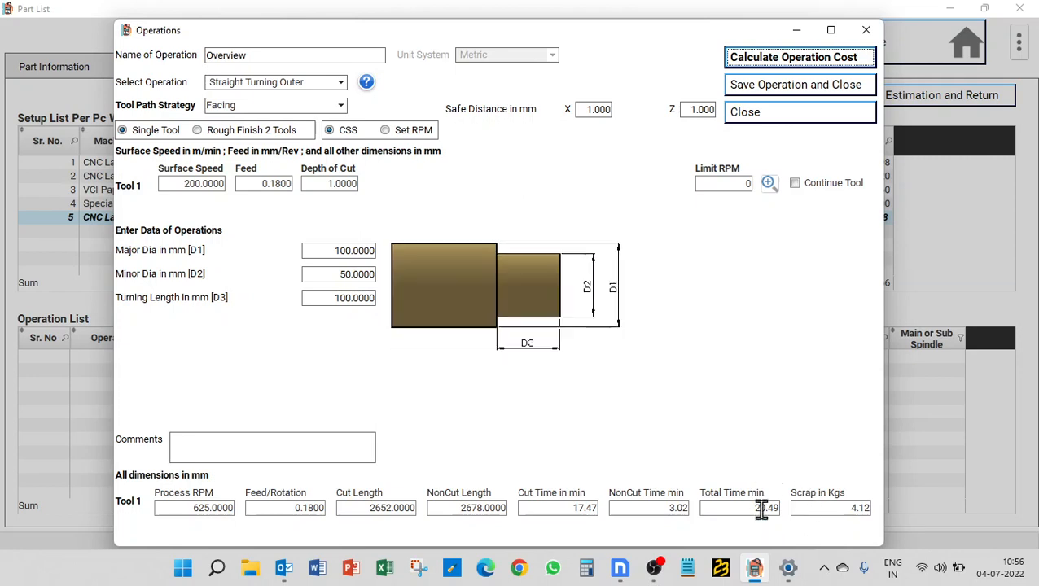
# Change the tool path strategy to Turning and recalculate the operation cost
pyautogui.click(259, 106)
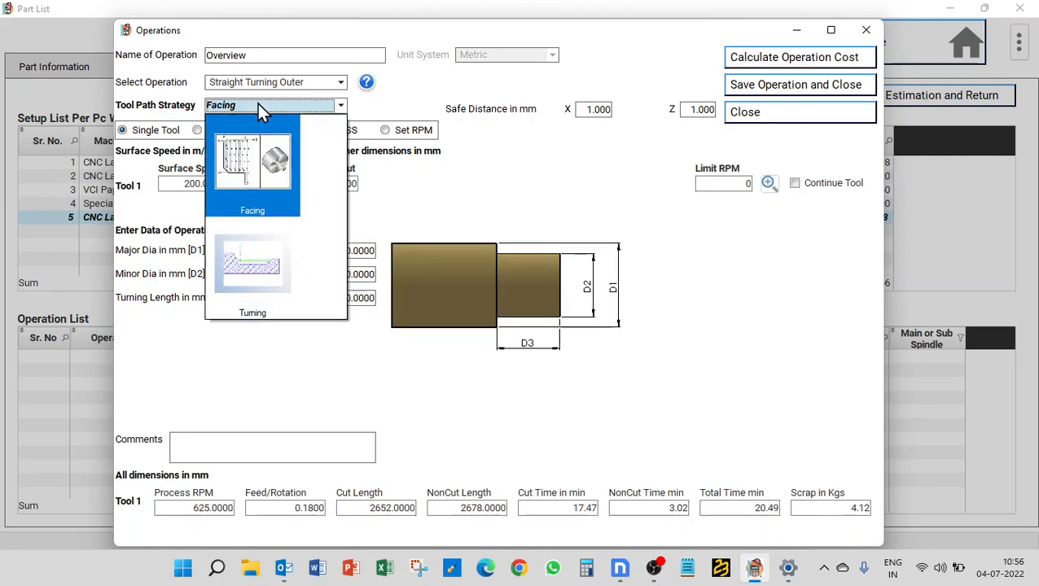
pyautogui.click(260, 277)
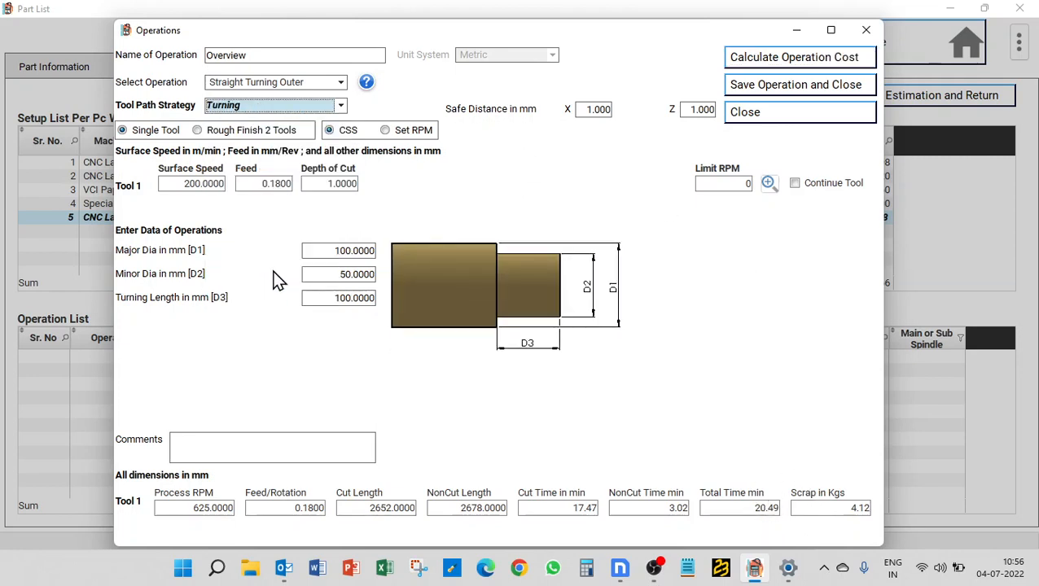
pyautogui.click(794, 64)
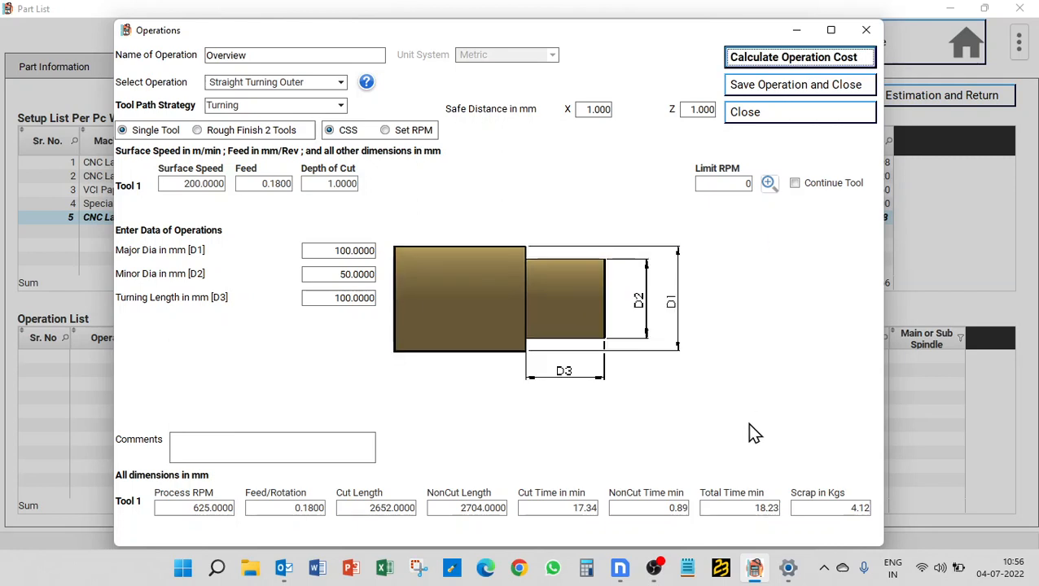
# Compare the Turning operation cost by recalculating it with Set RPM and again with CSS
pyautogui.click(386, 131)
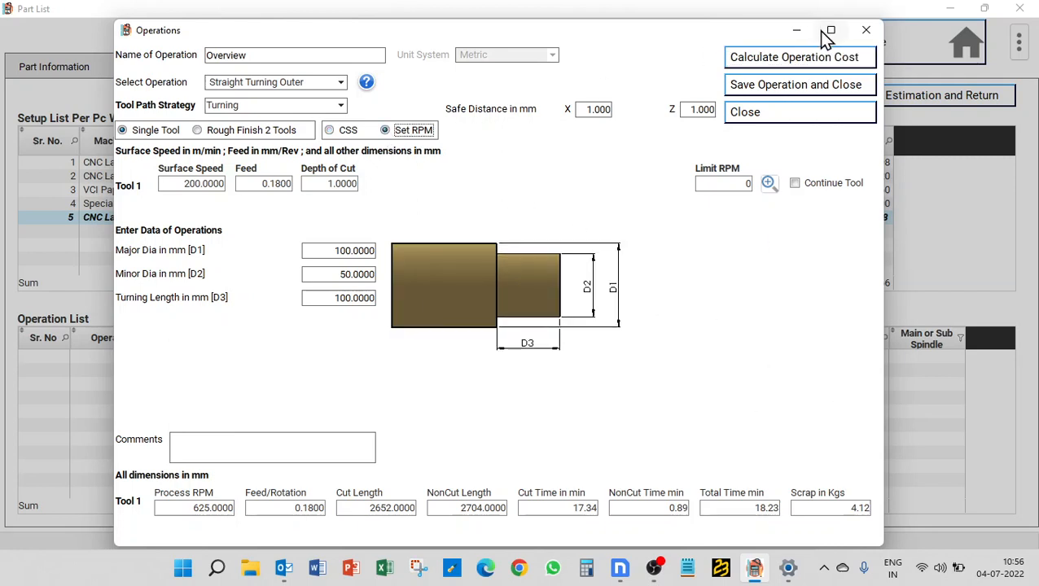
pyautogui.click(809, 58)
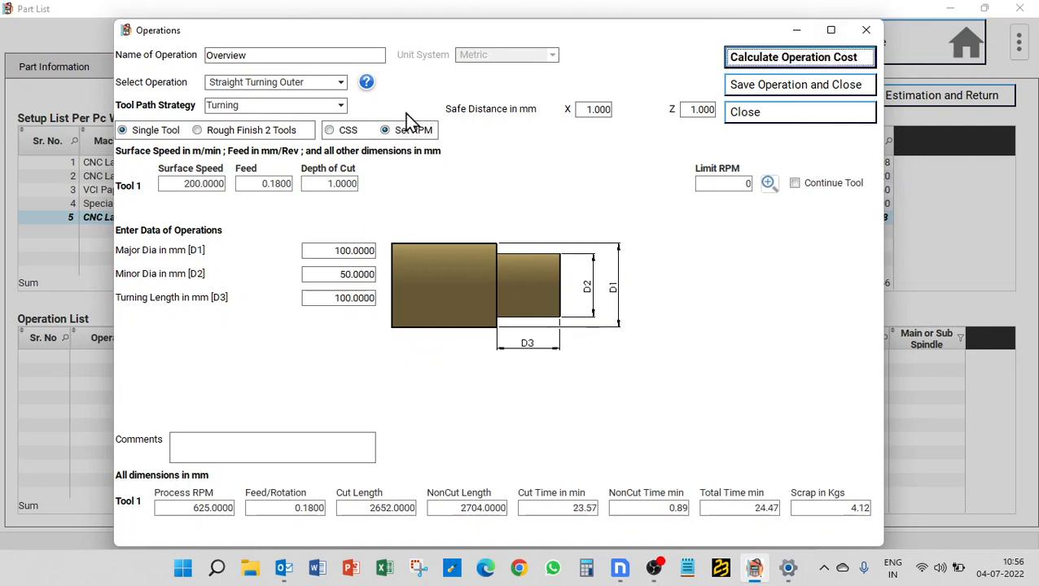
pyautogui.click(346, 133)
pyautogui.click(776, 65)
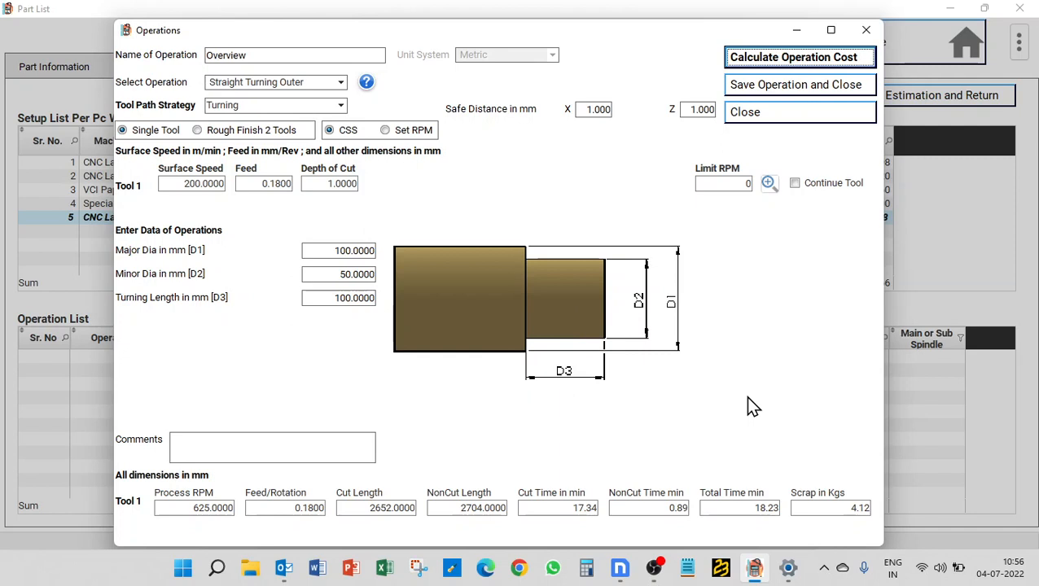
# Set Tool 1's depth of cut to 2 mm and recalculate the operation cost
pyautogui.doubleClick(329, 186)
pyautogui.write('2')
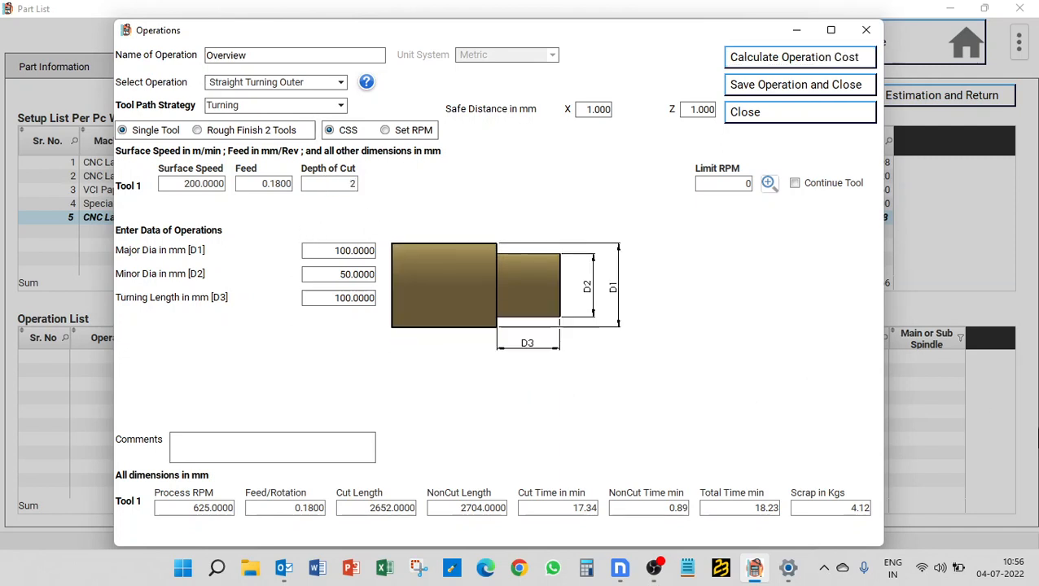
pyautogui.click(783, 69)
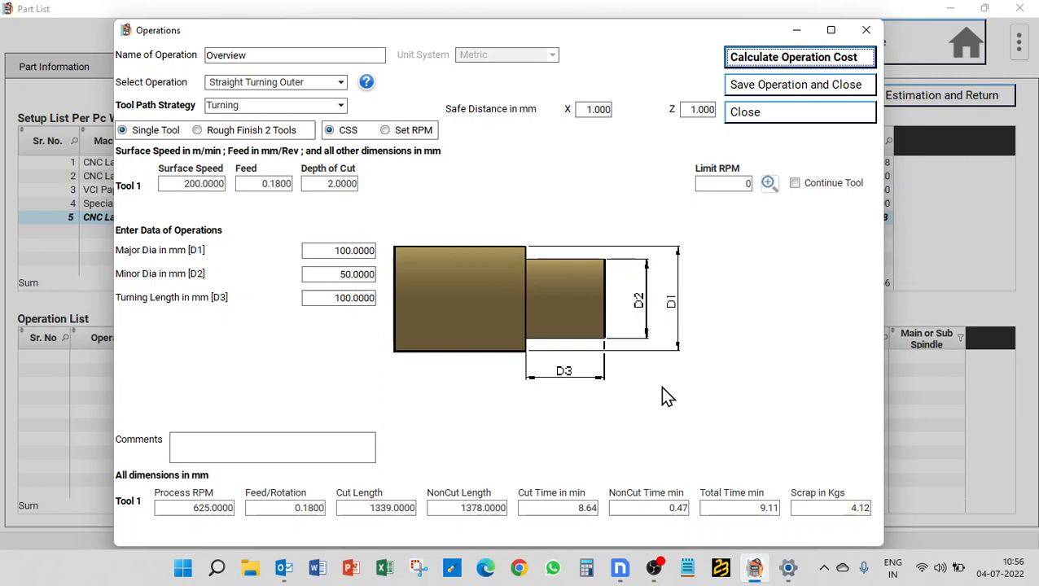
# Open Calculator, and review the operation's major diameter, turning length and X and Z safe distances
pyautogui.click(588, 569)
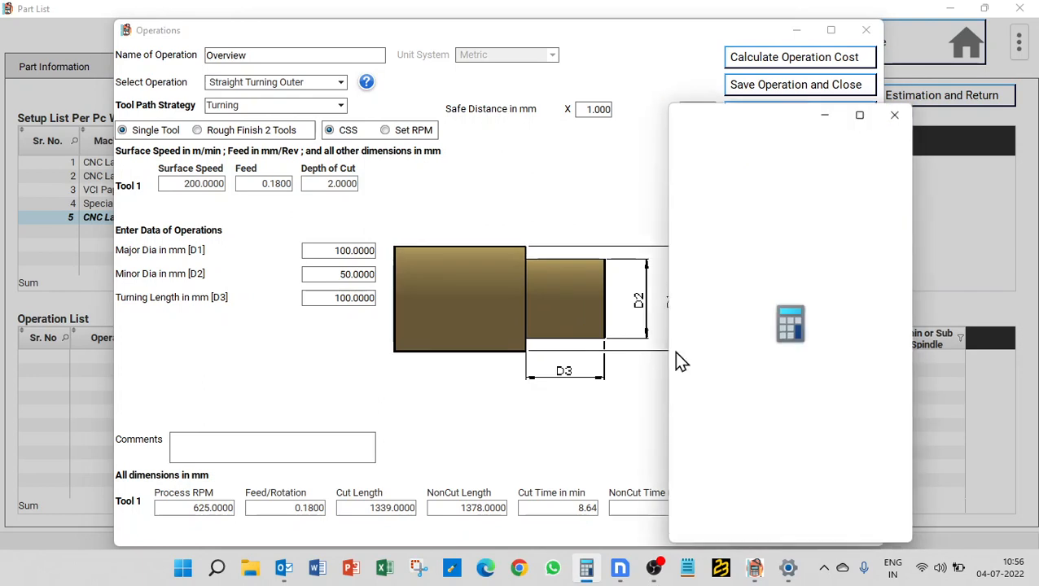
pyautogui.moveTo(730, 119); pyautogui.dragTo(779, 150)
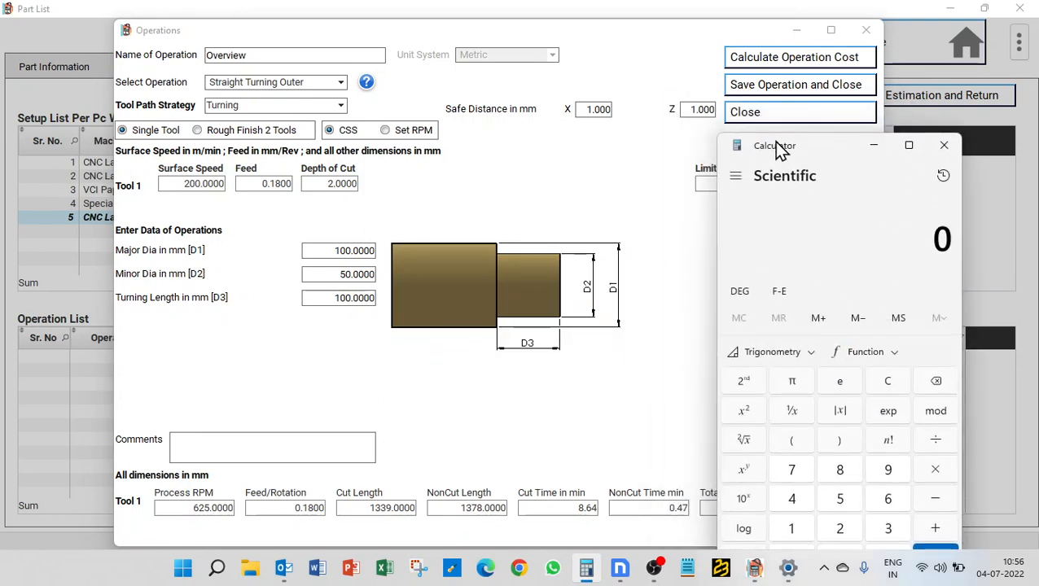
pyautogui.click(326, 249)
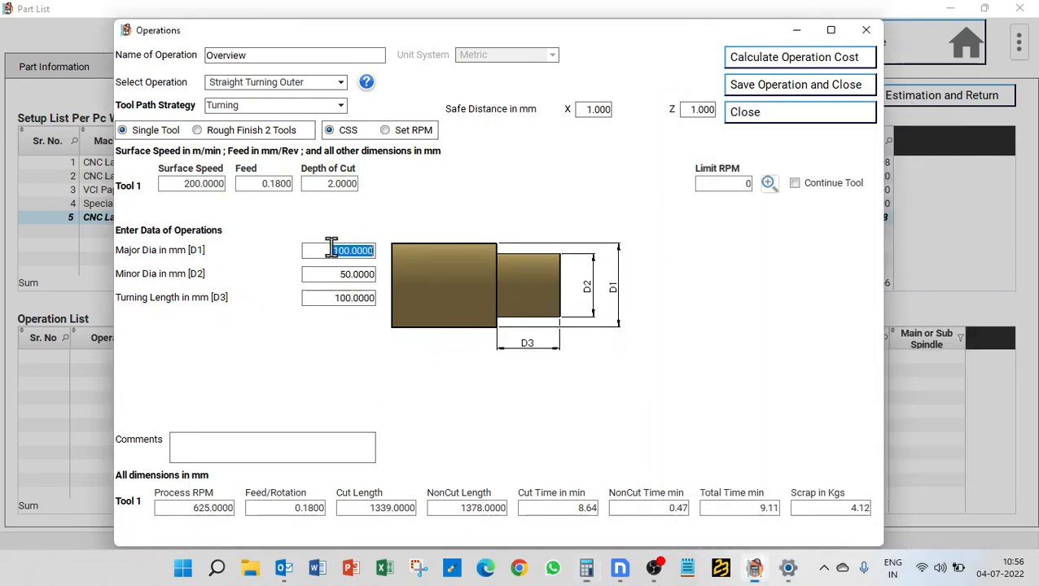
pyautogui.click(594, 109)
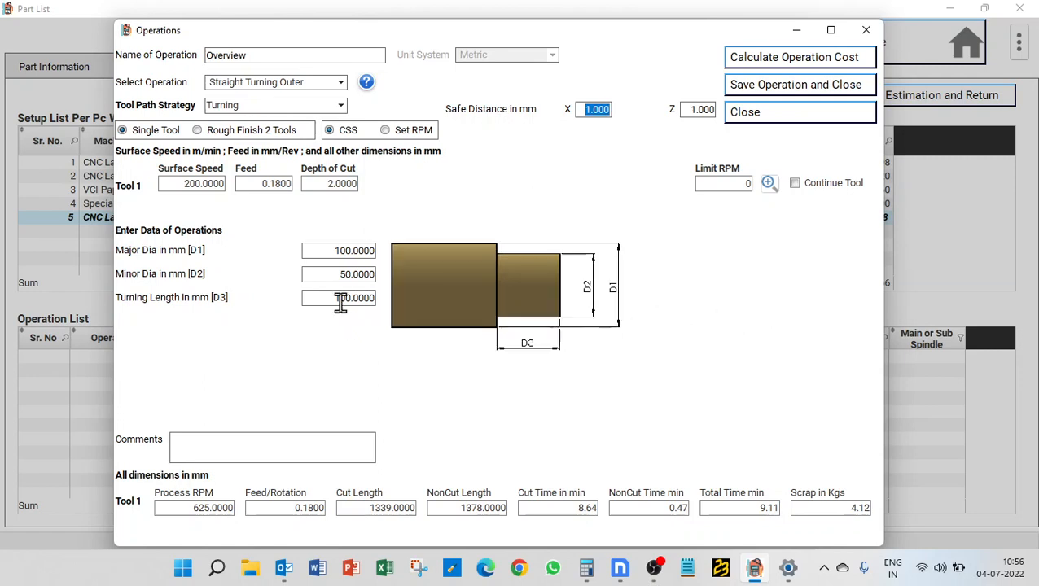
pyautogui.click(308, 298)
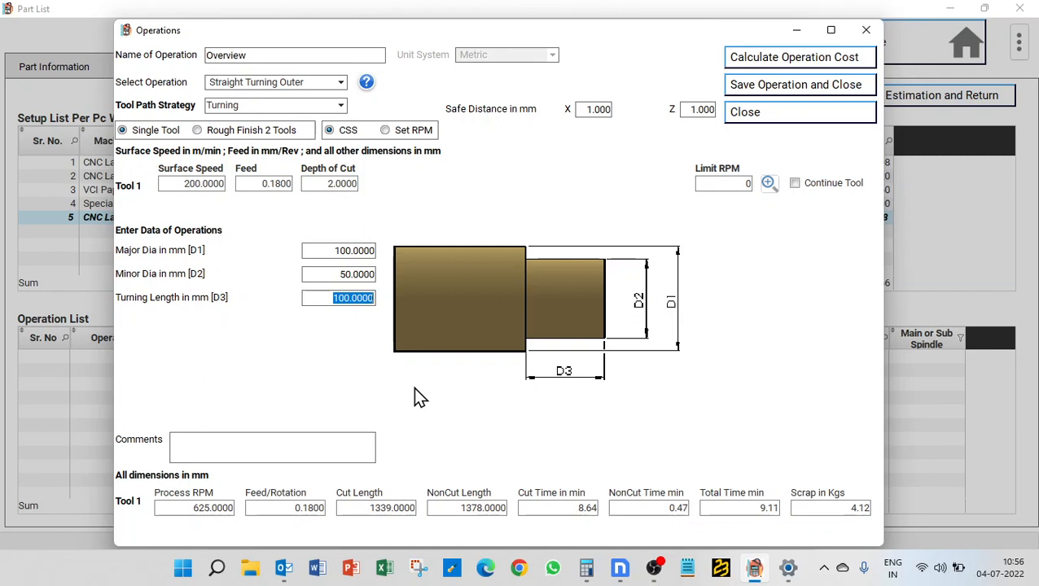
pyautogui.click(695, 110)
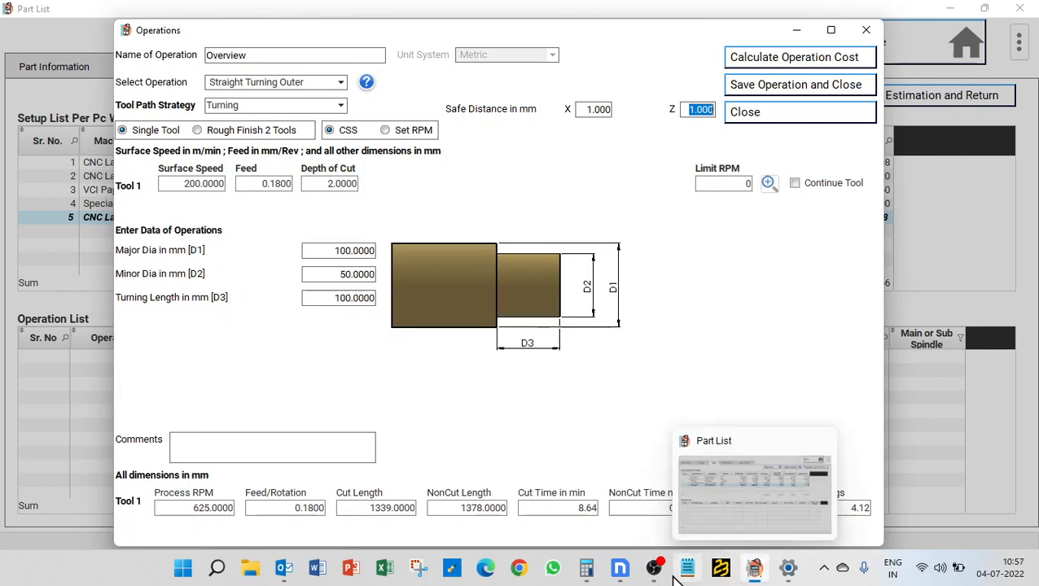
# Switch to Calculator and subtract the 50 mm minor diameter from 102
pyautogui.click(588, 568)
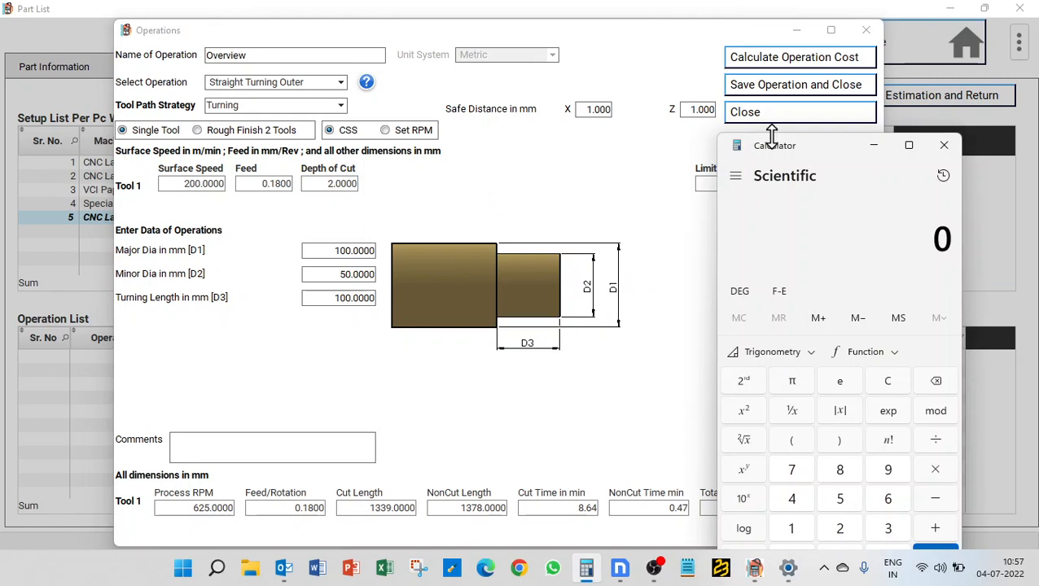
pyautogui.moveTo(758, 147); pyautogui.dragTo(681, 139)
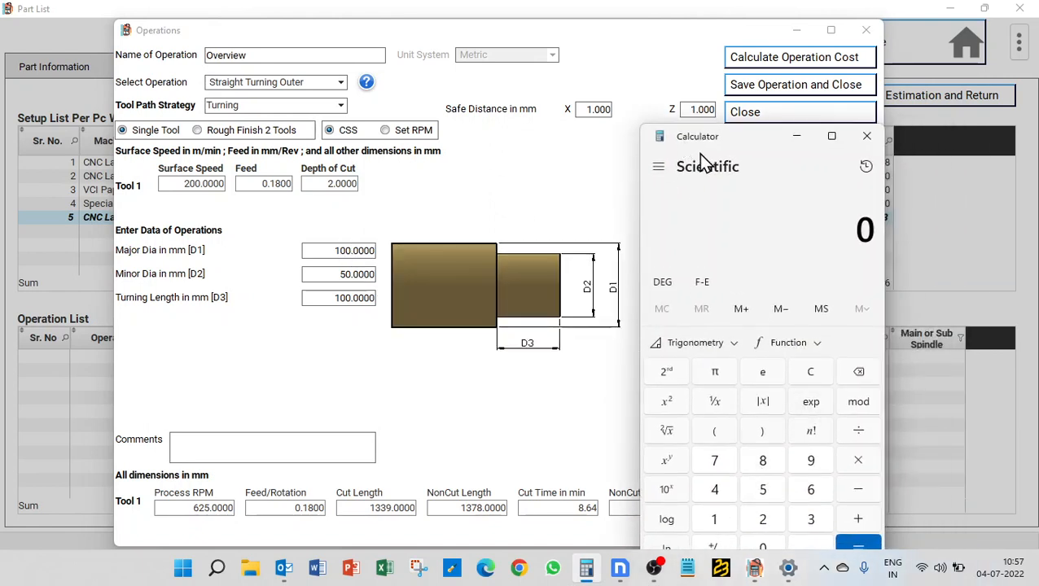
pyautogui.moveTo(695, 137); pyautogui.dragTo(684, 90)
pyautogui.write('100')
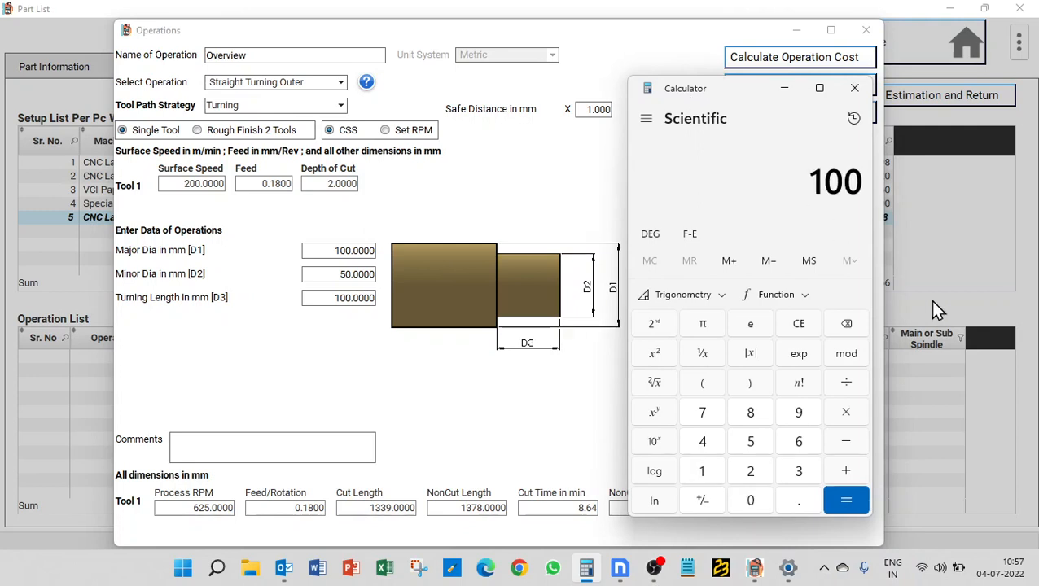
pyautogui.press('Escape')
pyautogui.write('102 - 50')
pyautogui.press('Return')
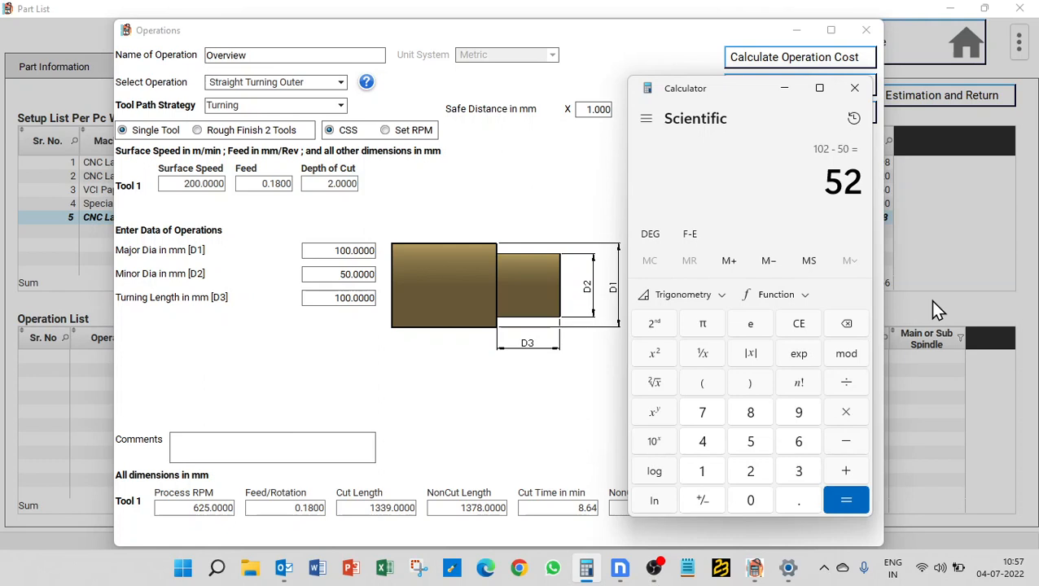
# Divide the diameter difference by 2, and divide the result by the 2 mm depth of cut
pyautogui.press('/')
pyautogui.press('2')
pyautogui.press('Return')
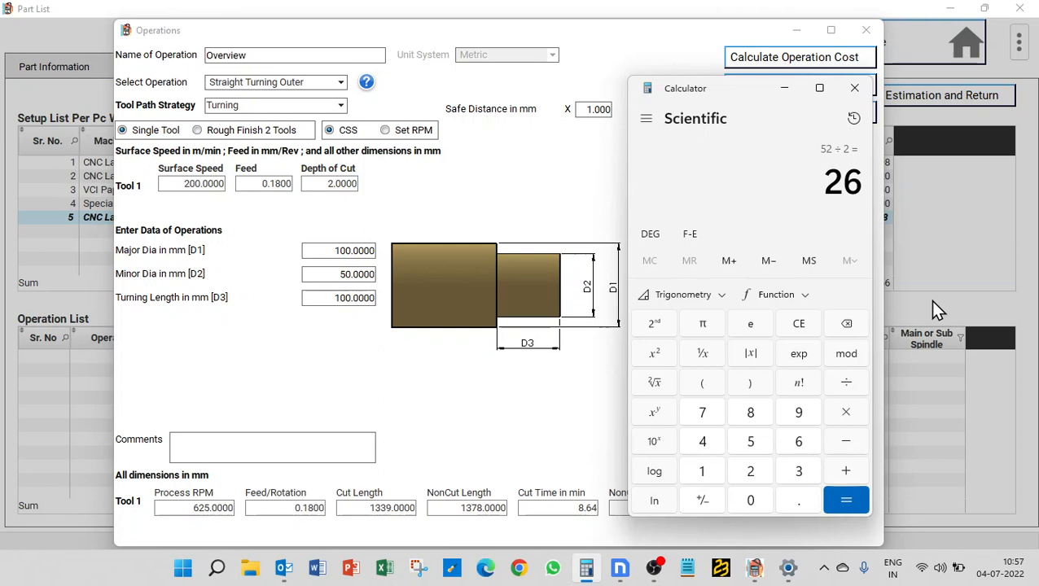
pyautogui.write('/2')
pyautogui.press('Return')
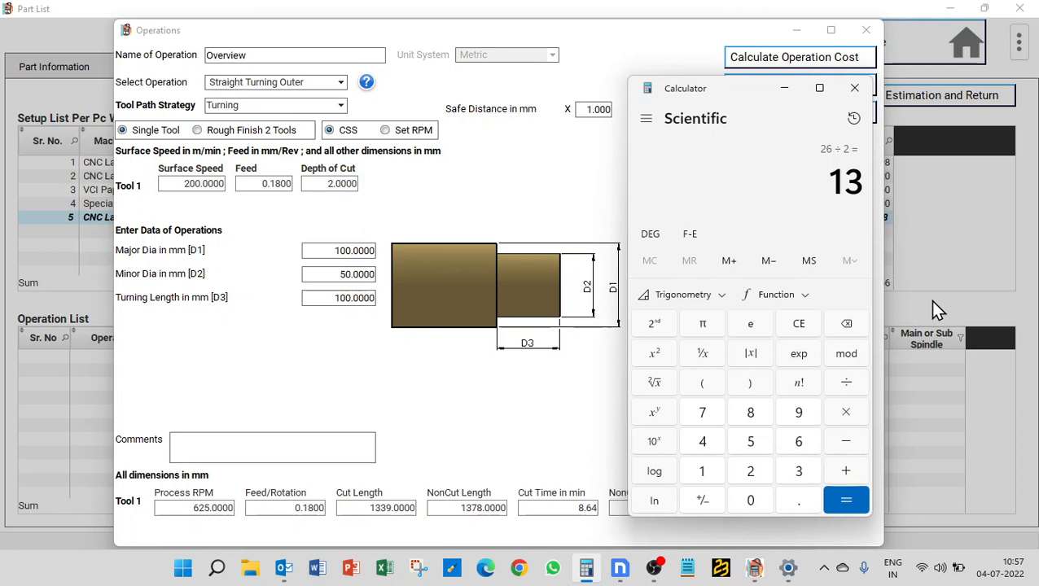
# Review the turning length and Z safe distance, and multiply the number of passes by 101 in Calculator
pyautogui.click(340, 301)
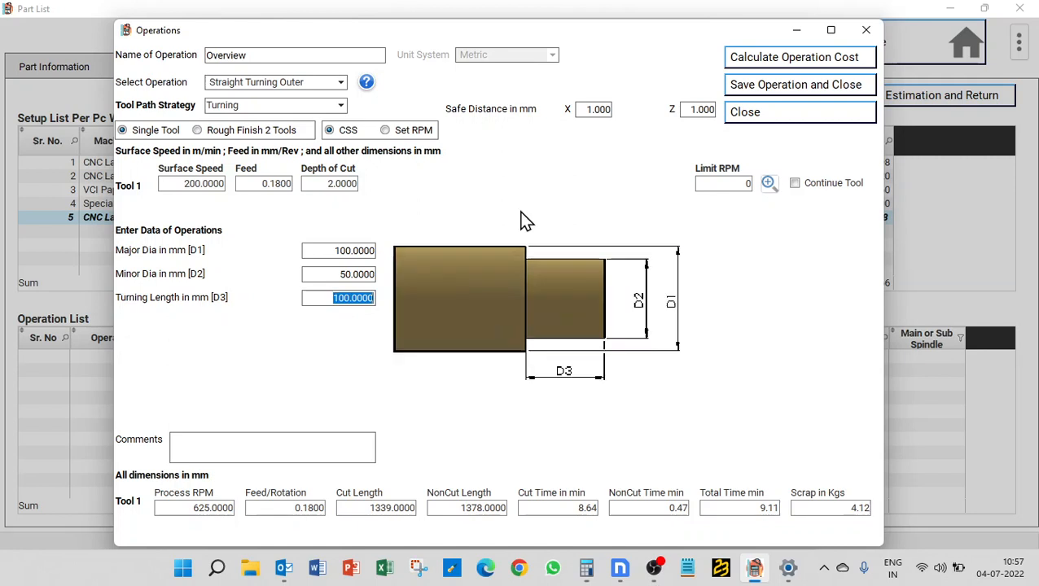
pyautogui.click(699, 109)
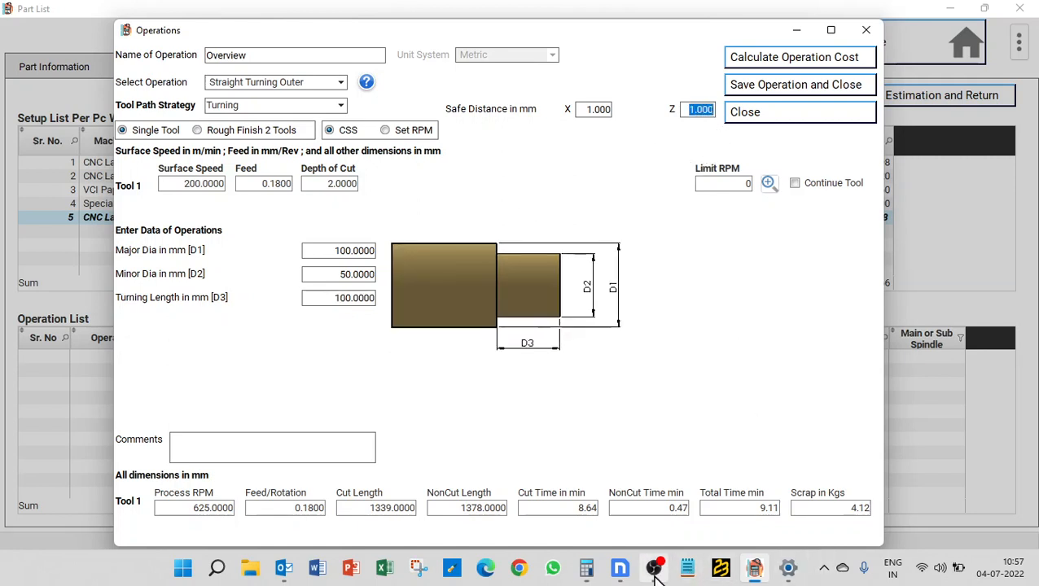
pyautogui.click(584, 572)
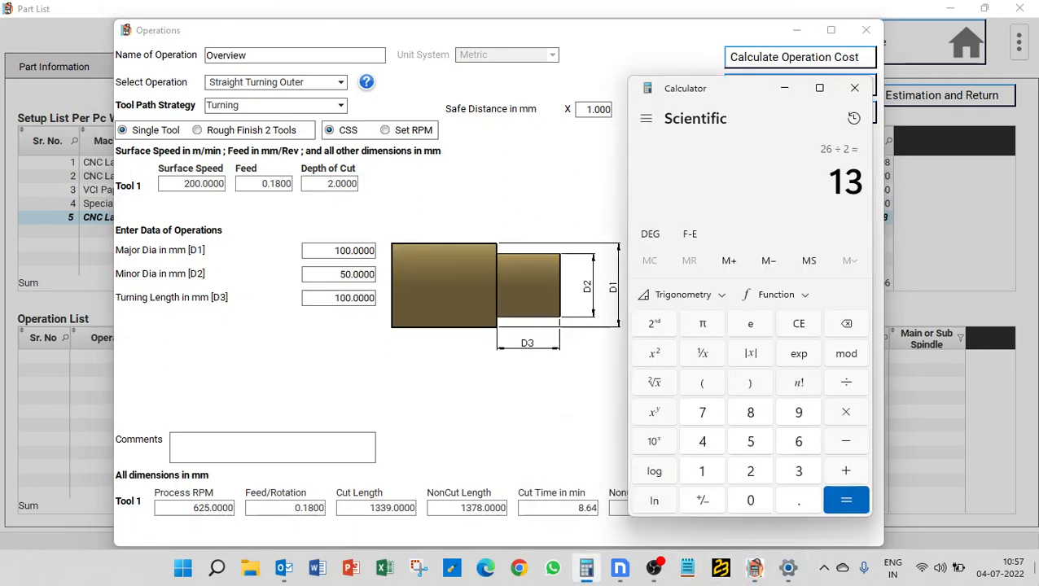
pyautogui.write('*101')
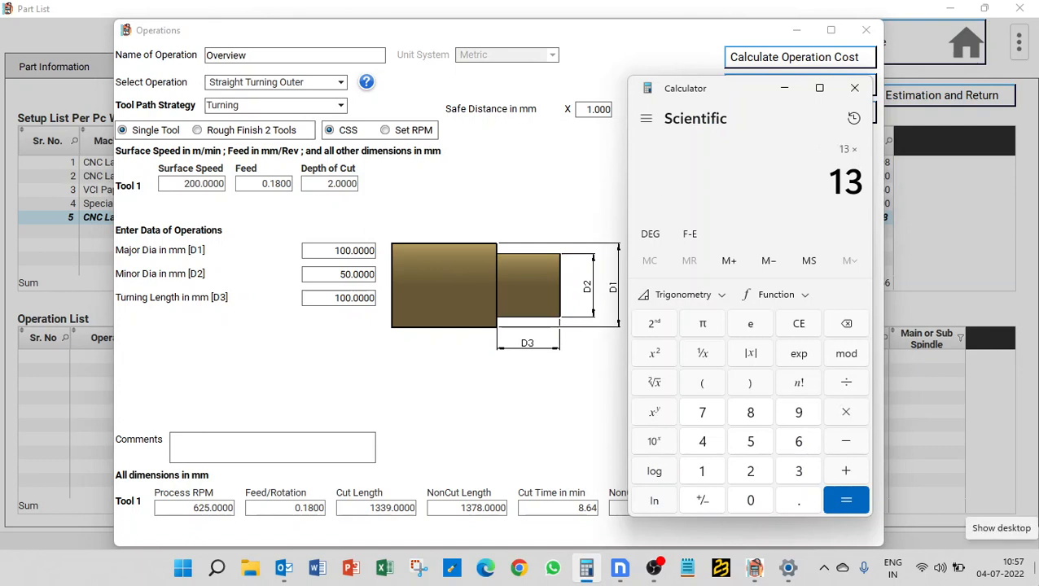
pyautogui.press('Return')
# Check the Cut Length by calculating 13 × 2 and adding 1313 in Calculator, and minimize Calculator
pyautogui.click(359, 509)
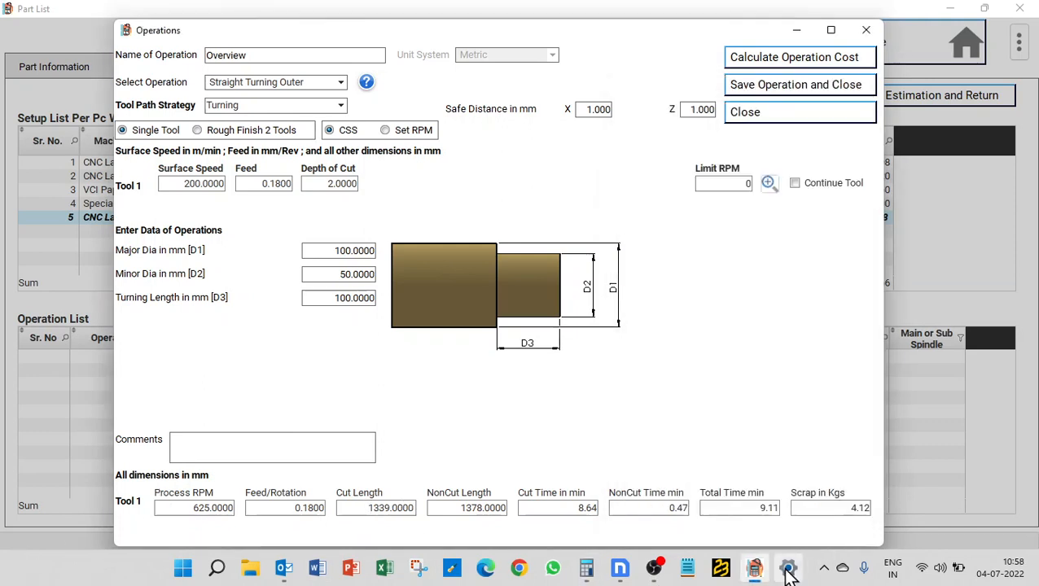
pyautogui.click(588, 569)
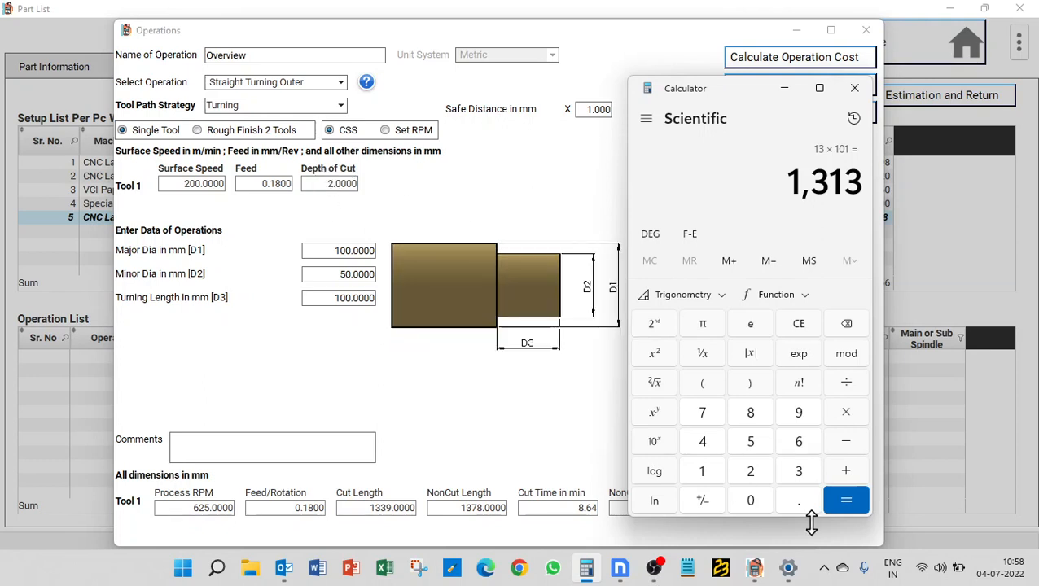
pyautogui.press('Escape')
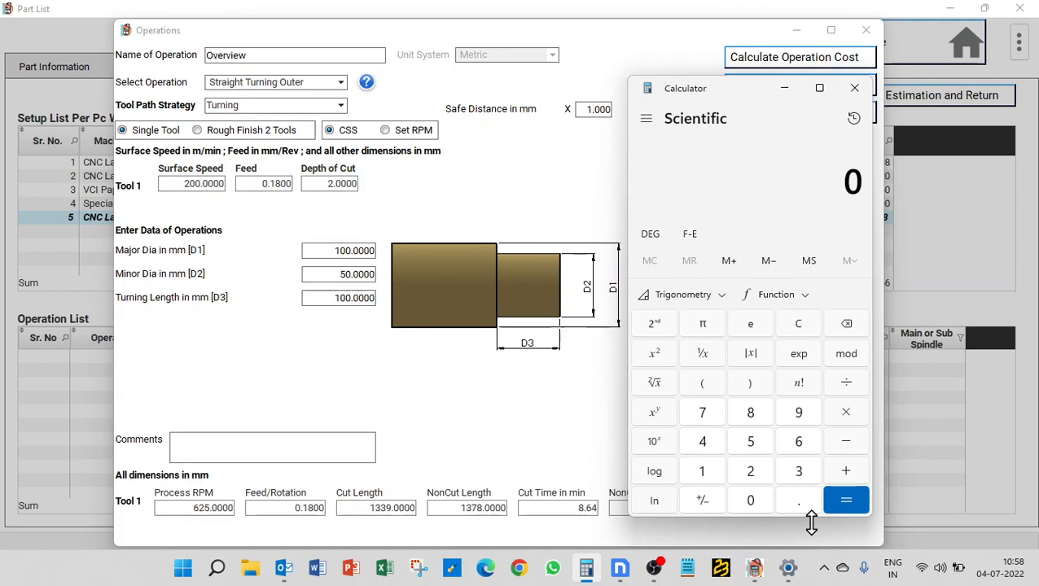
pyautogui.write('13*')
pyautogui.write('2')
pyautogui.press('Return')
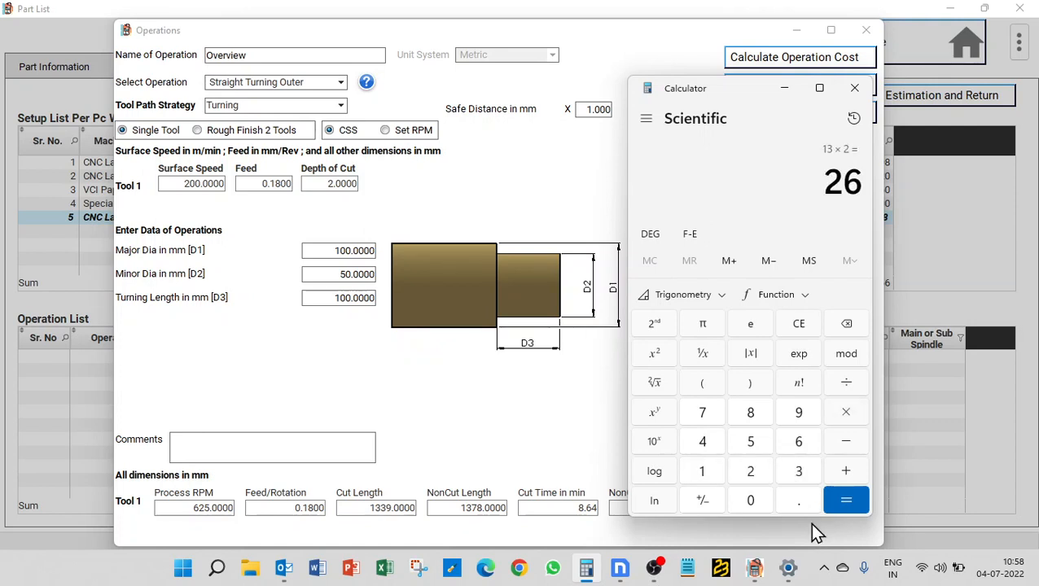
pyautogui.write('+ 1313')
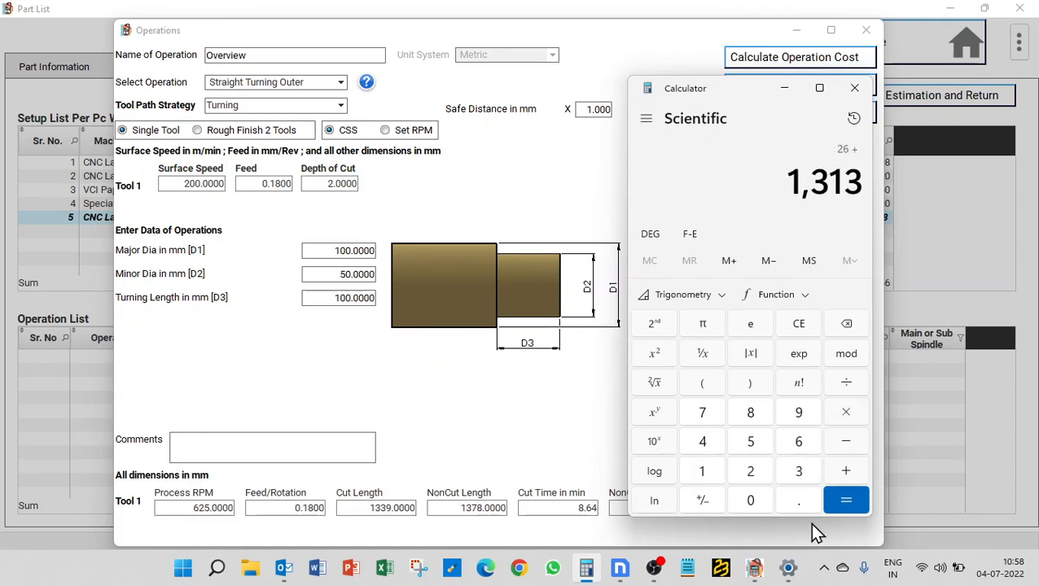
pyautogui.press('Return')
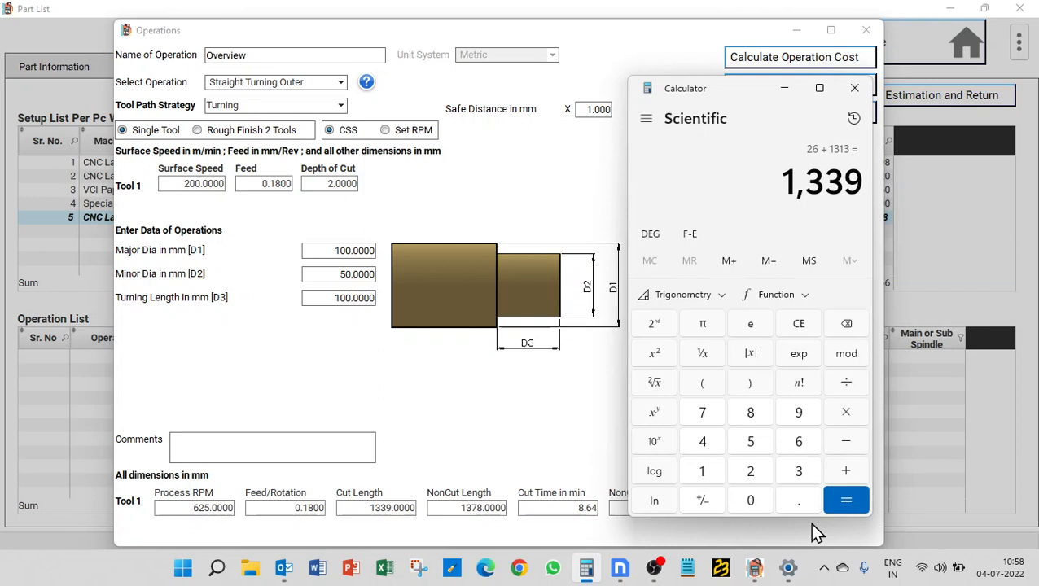
pyautogui.click(784, 92)
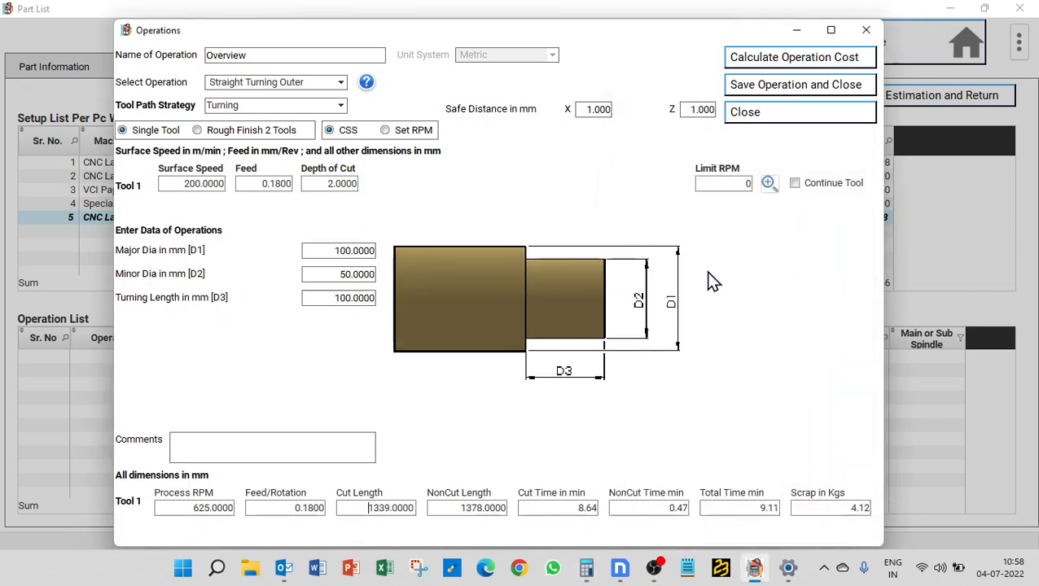
# Switch the turning operation to Rough Finish 2 Tools and set its X finish allowance to 1 mm
pyautogui.click(246, 133)
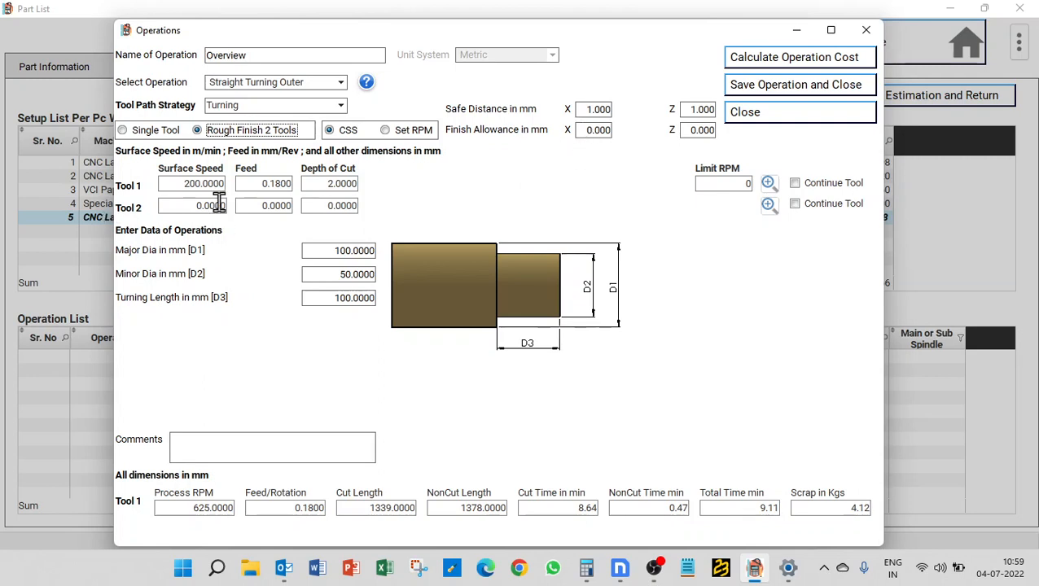
pyautogui.click(593, 133)
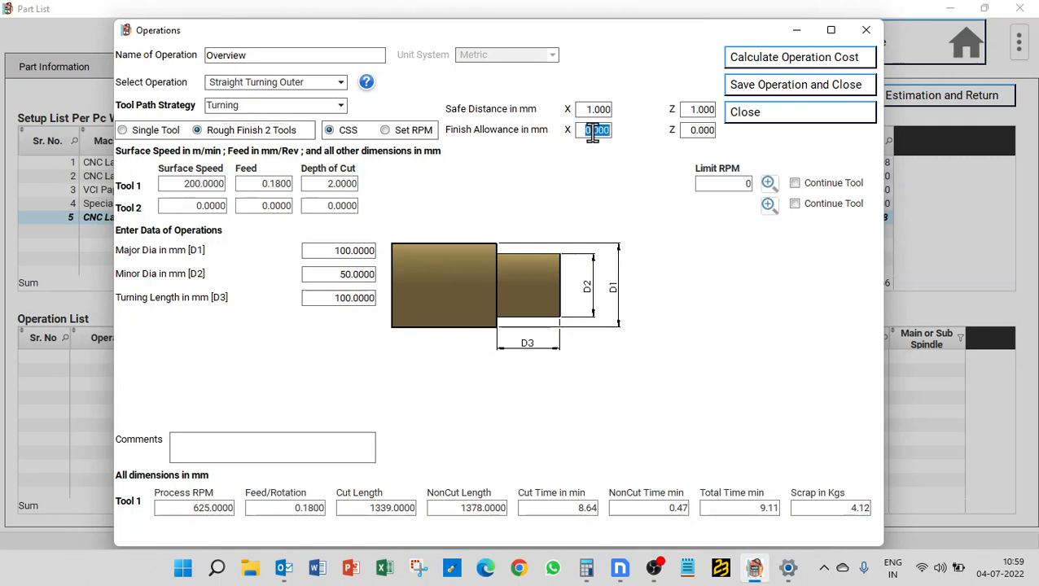
pyautogui.write('1')
pyautogui.click(688, 133)
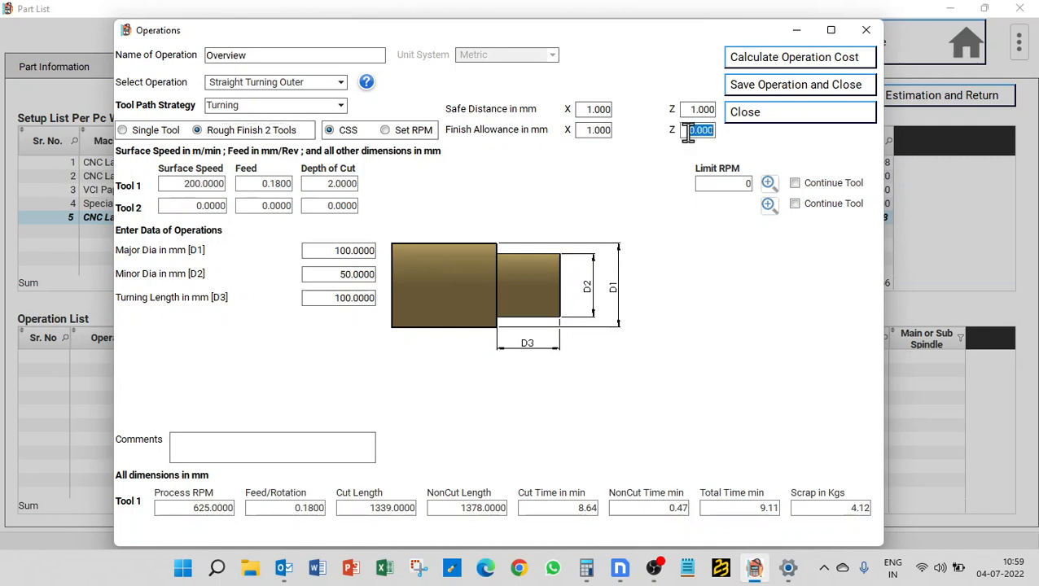
pyautogui.moveTo(672, 244)
# Assign the metric Turn Face carbide turning tool to Tool 2 from the tool data table
pyautogui.click(768, 204)
pyautogui.click(377, 205)
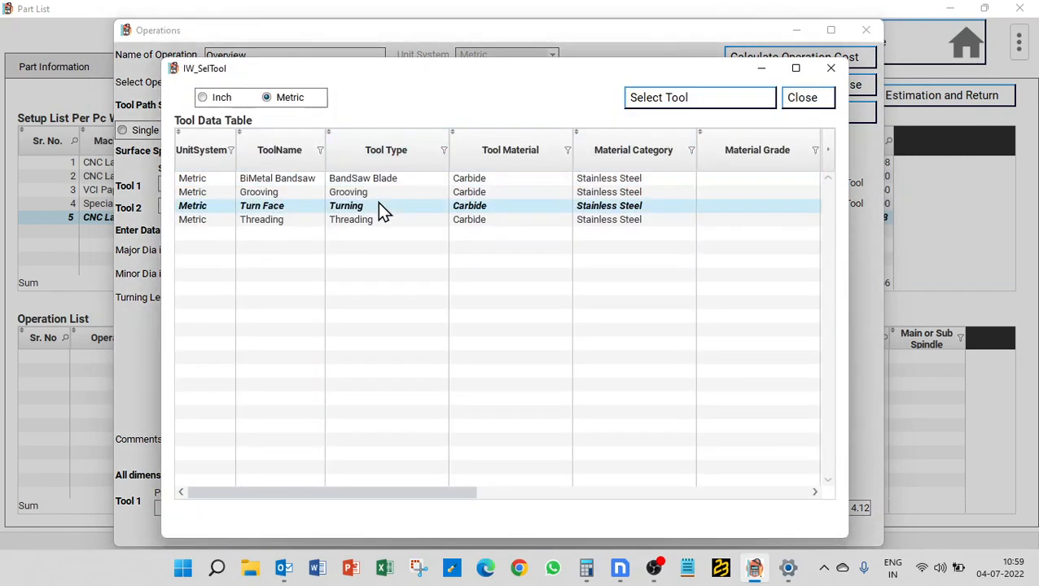
pyautogui.click(673, 98)
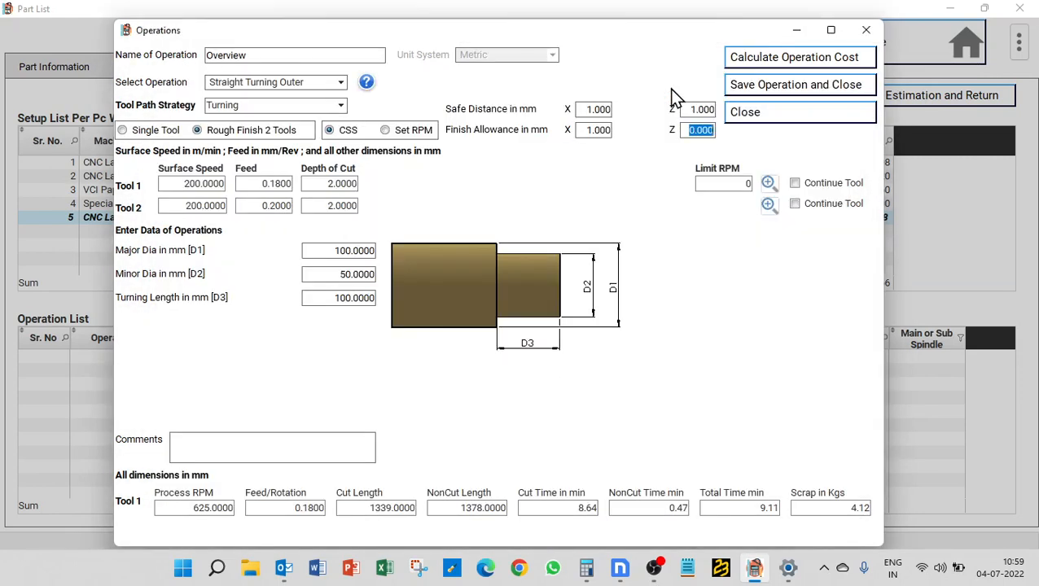
# Set the feed to 0.2 for Tool 1 and 0.18 for Tool 2, and Tool 2's depth of cut to 1 mm
pyautogui.click(266, 185)
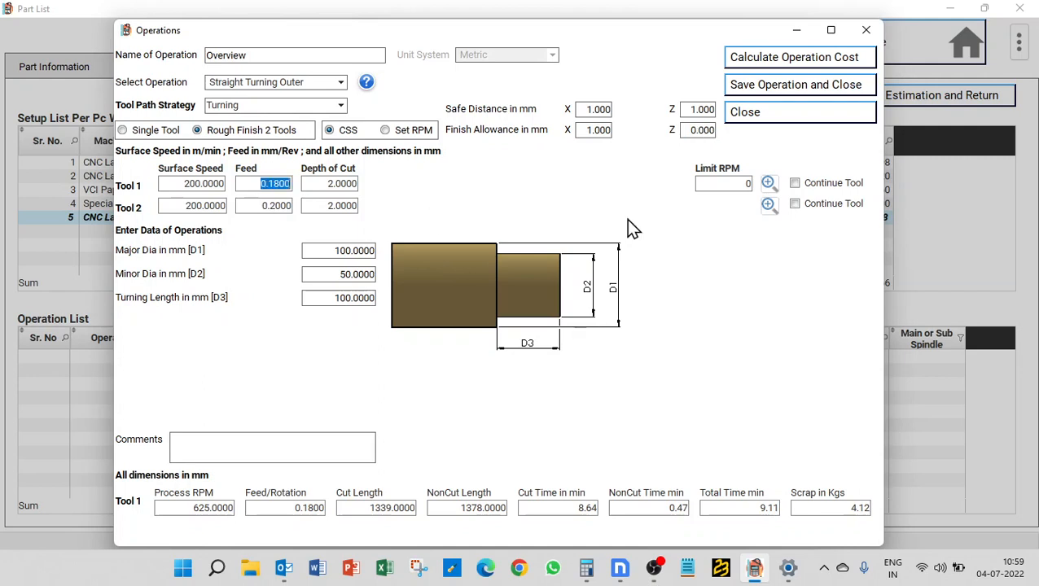
pyautogui.write('.2')
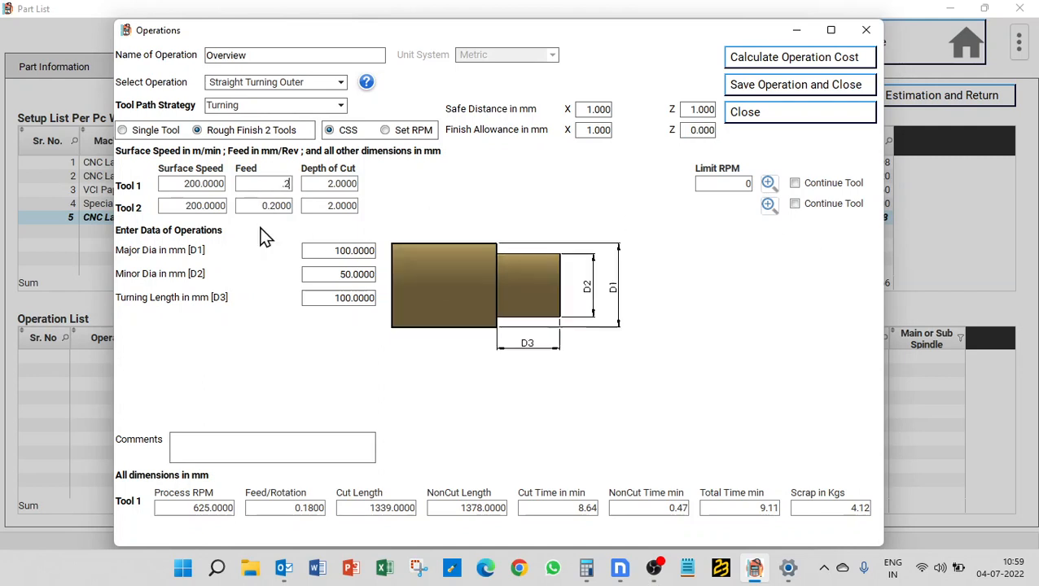
pyautogui.click(261, 202)
pyautogui.write('.18')
pyautogui.click(341, 205)
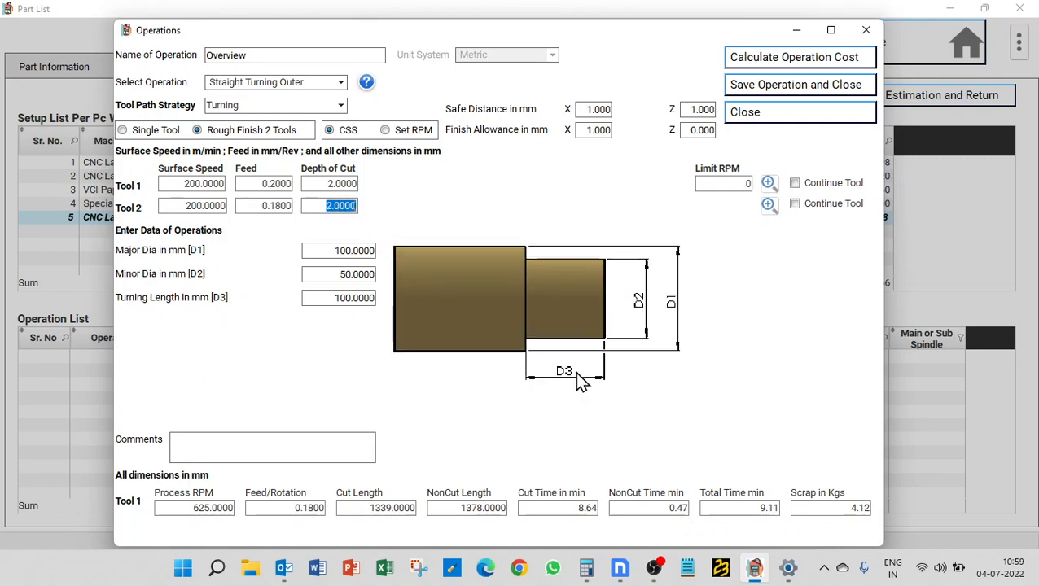
pyautogui.write('1')
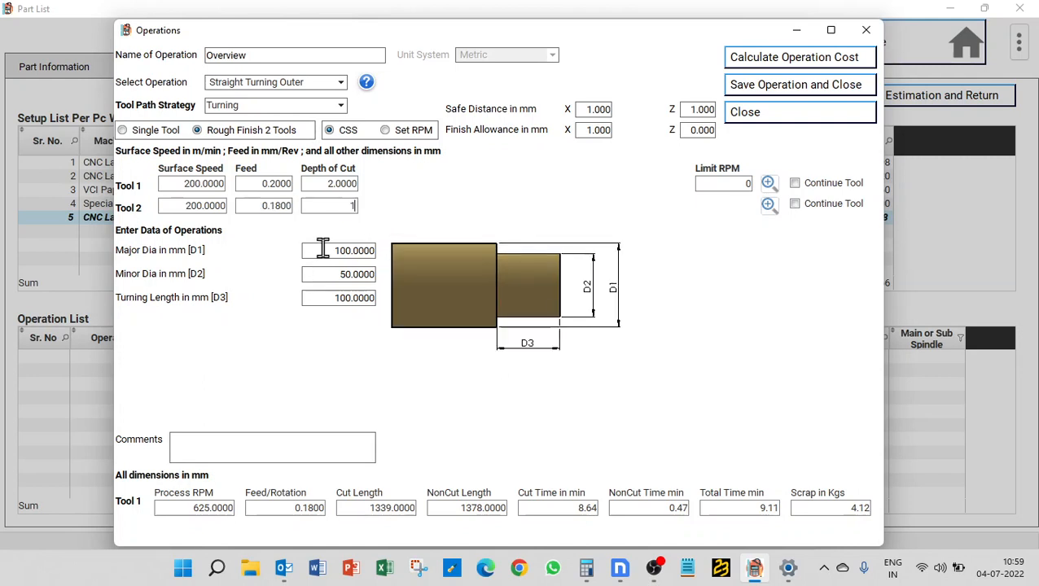
# Calculate the operation cost for both tools and check Tool 2's Process RPM against the major diameter
pyautogui.click(324, 248)
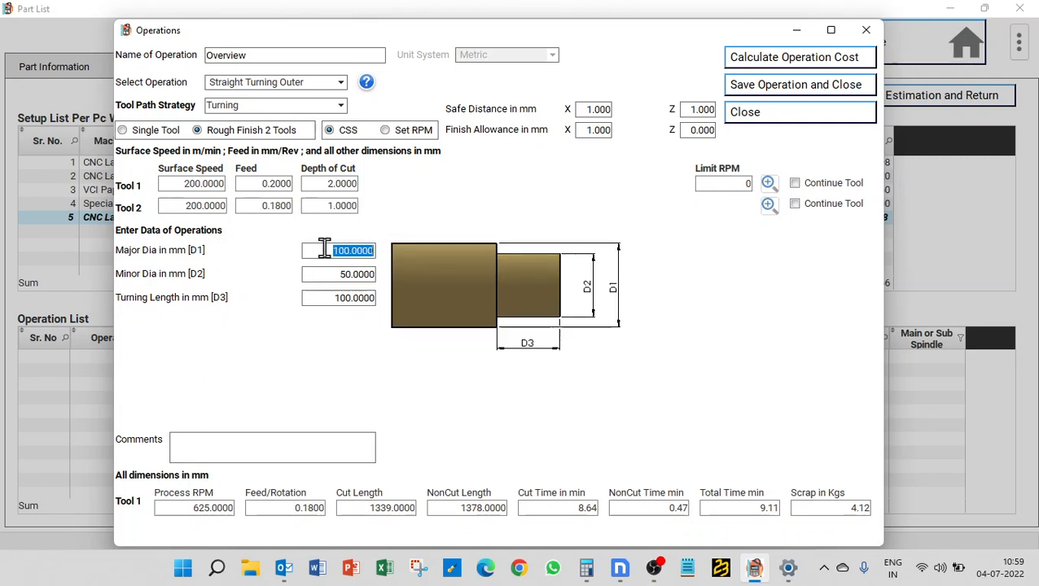
pyautogui.moveTo(482, 243)
pyautogui.moveTo(390, 241)
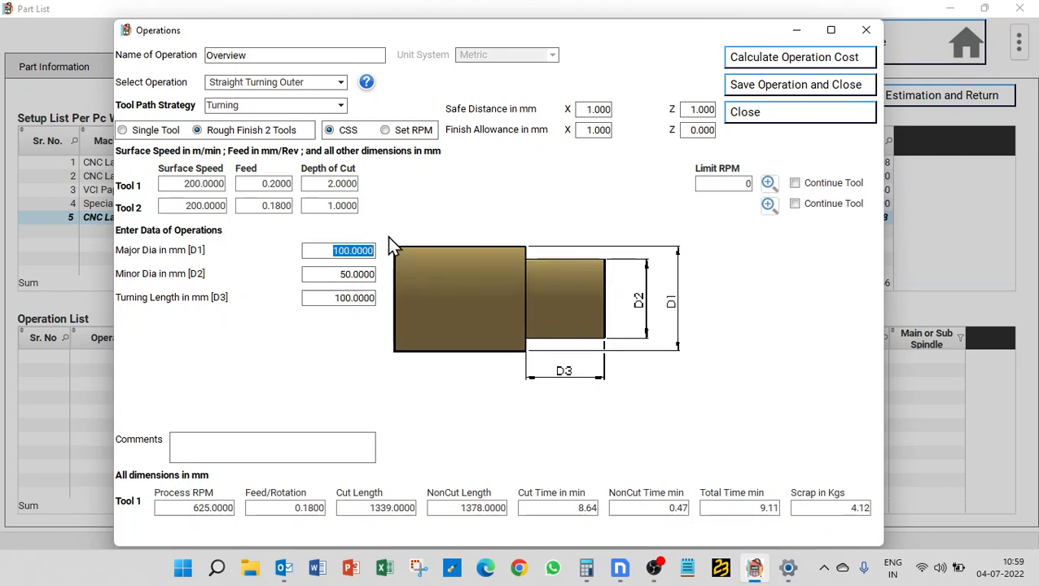
pyautogui.click(802, 59)
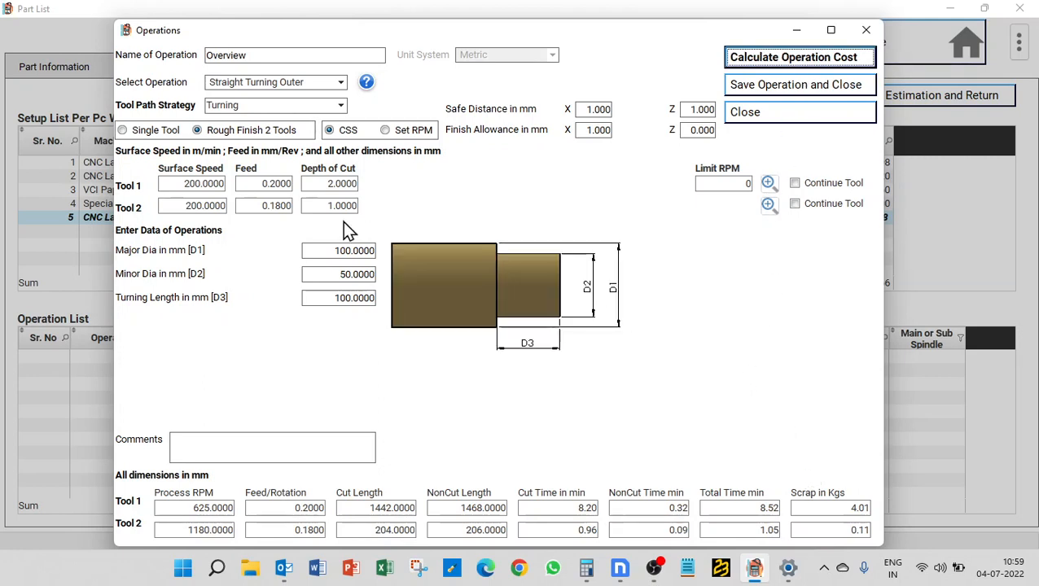
pyautogui.click(171, 531)
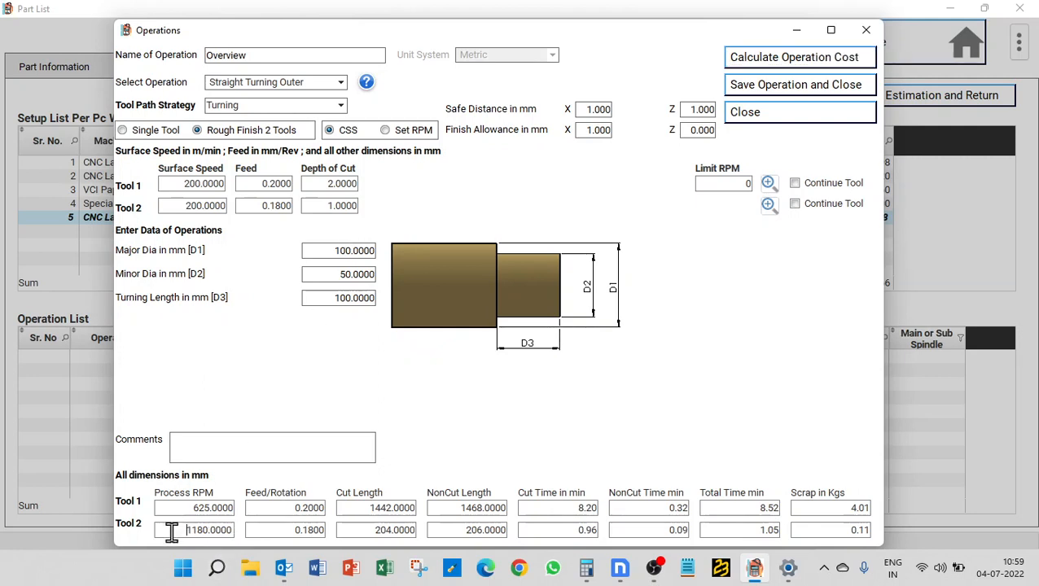
pyautogui.doubleClick(336, 253)
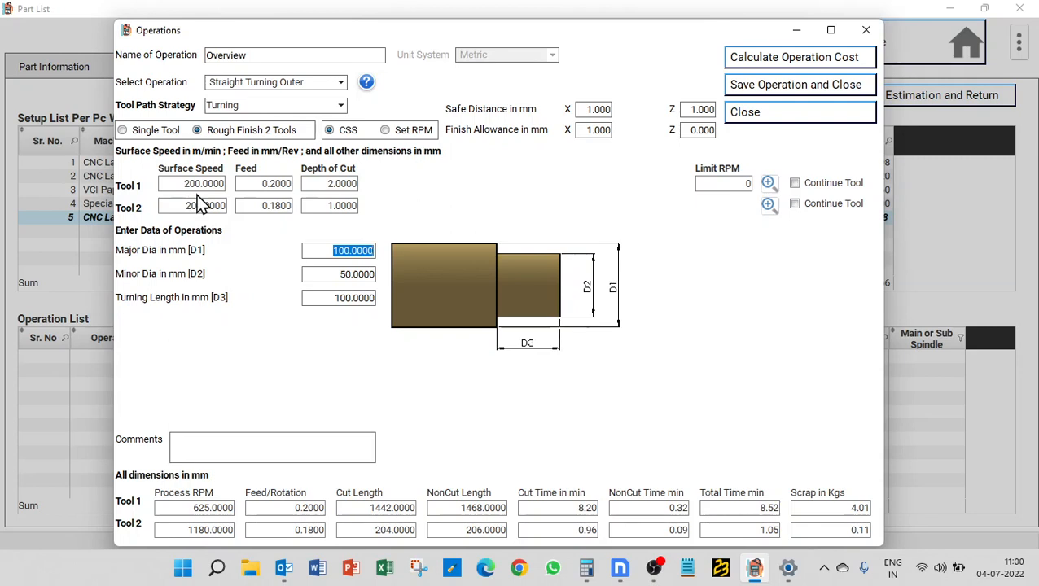
pyautogui.click(204, 530)
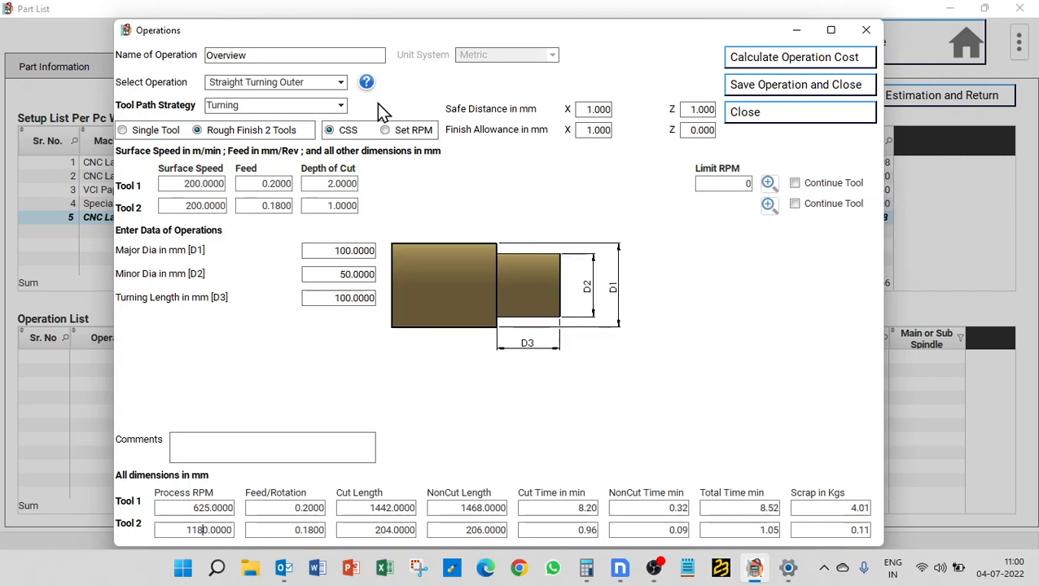
# Switch the speed mode to Set RPM, recalculate the operation cost, and check Tool 2's Process RPM
pyautogui.click(387, 132)
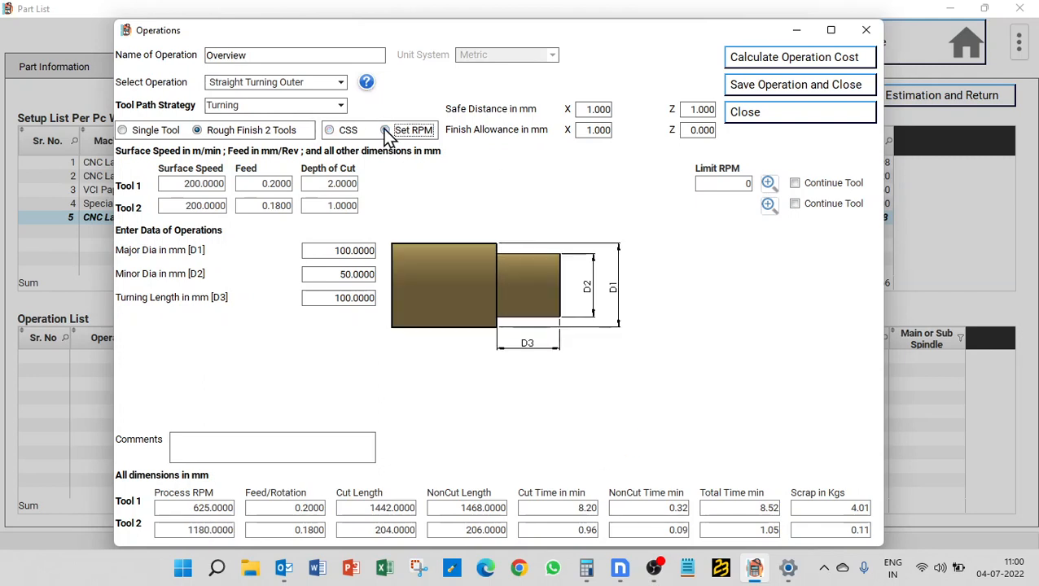
pyautogui.click(787, 62)
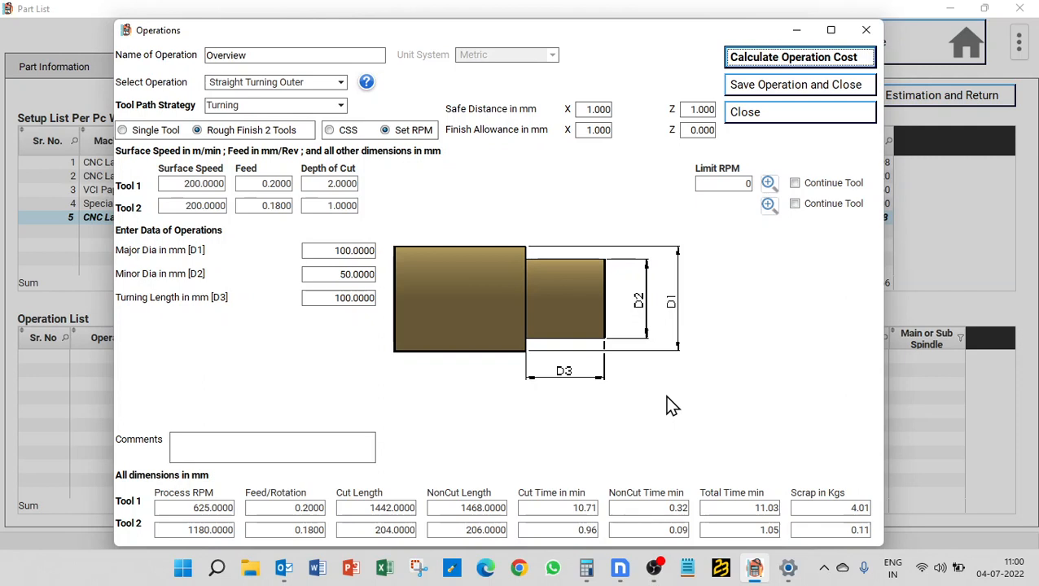
pyautogui.click(218, 531)
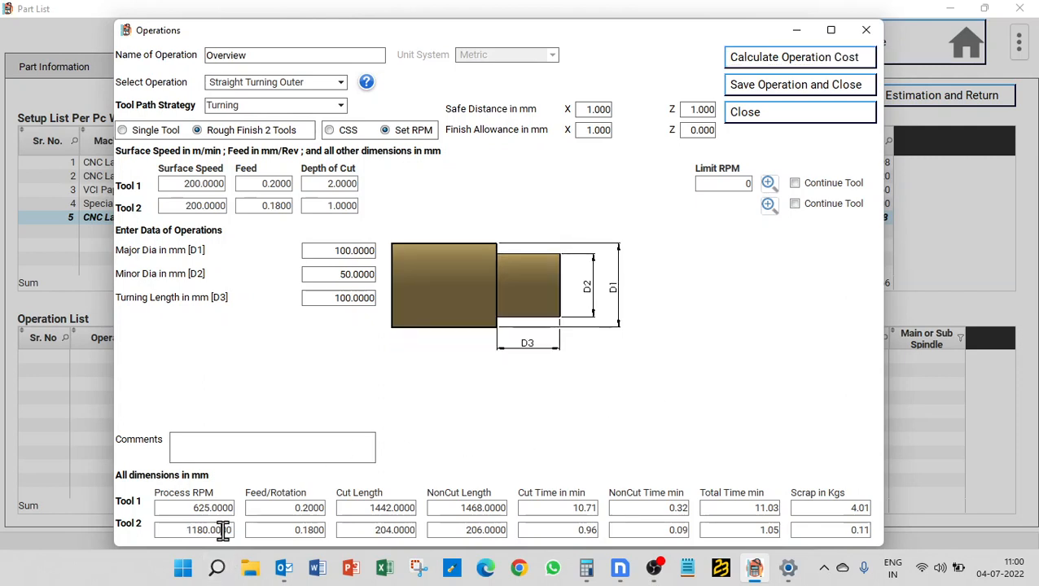
# Set the Limit RPM to 800, recalculate the operation cost, and check Tool 2's Process RPM
pyautogui.doubleClick(742, 184)
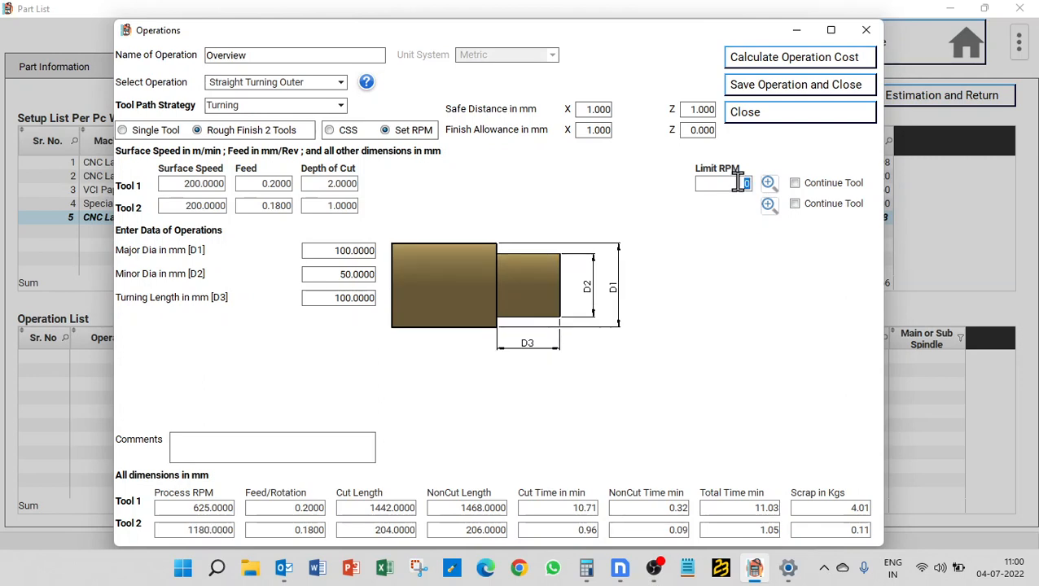
pyautogui.write('800')
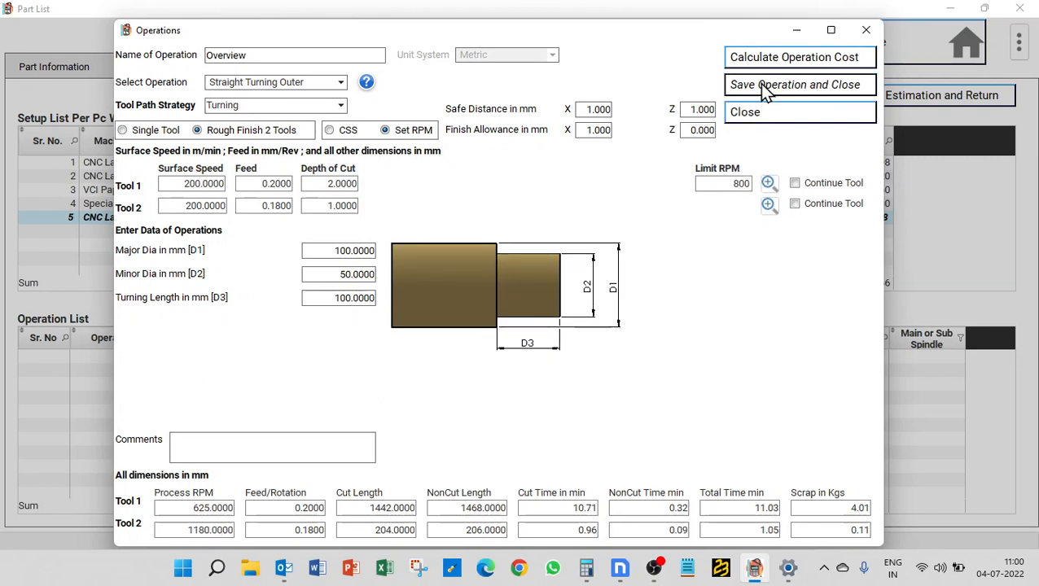
pyautogui.click(761, 58)
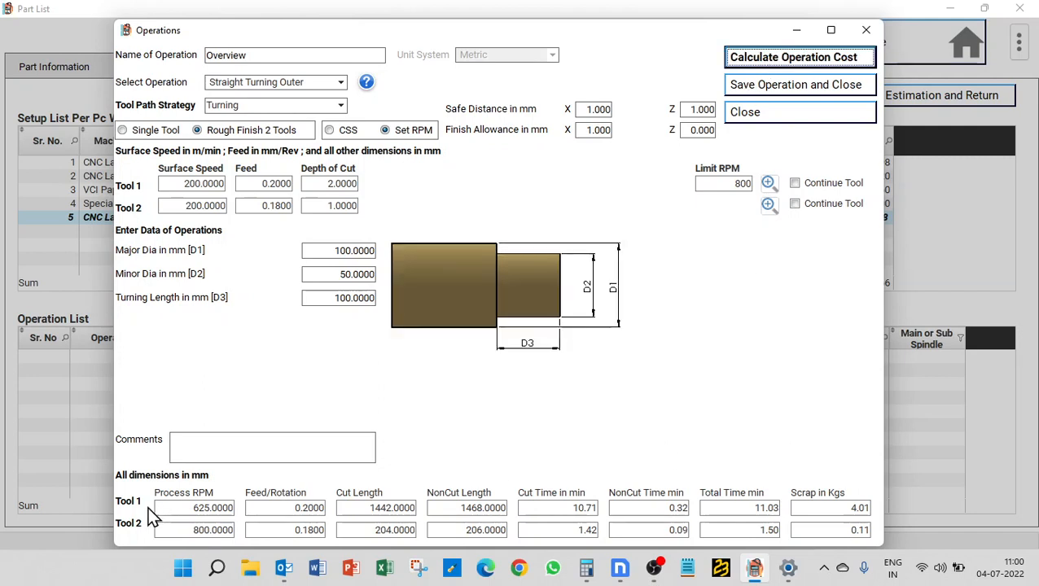
pyautogui.click(192, 529)
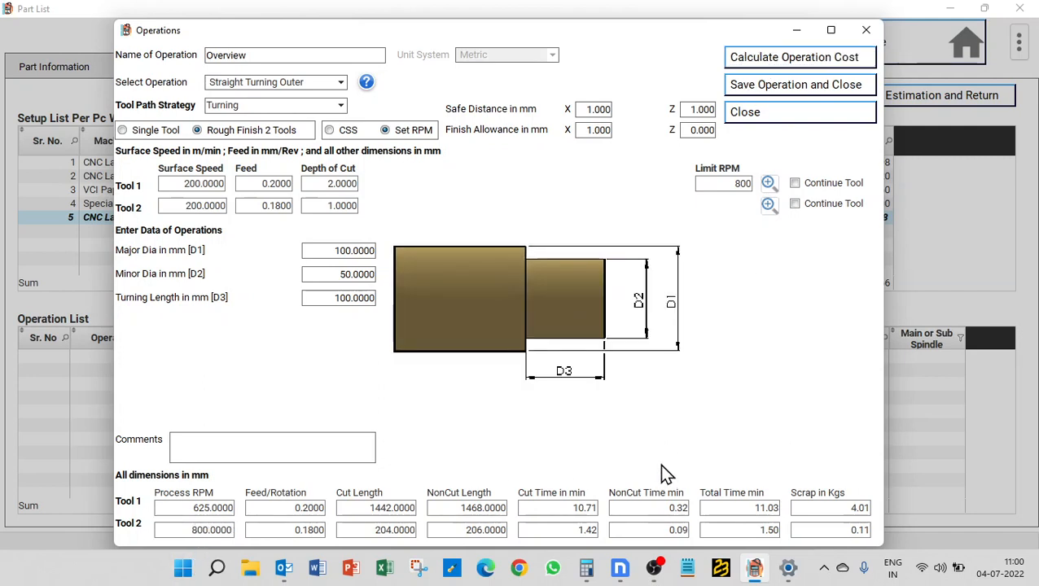
# Switch the speed mode back to CSS, recalculate the operation cost, and save the operation
pyautogui.click(330, 132)
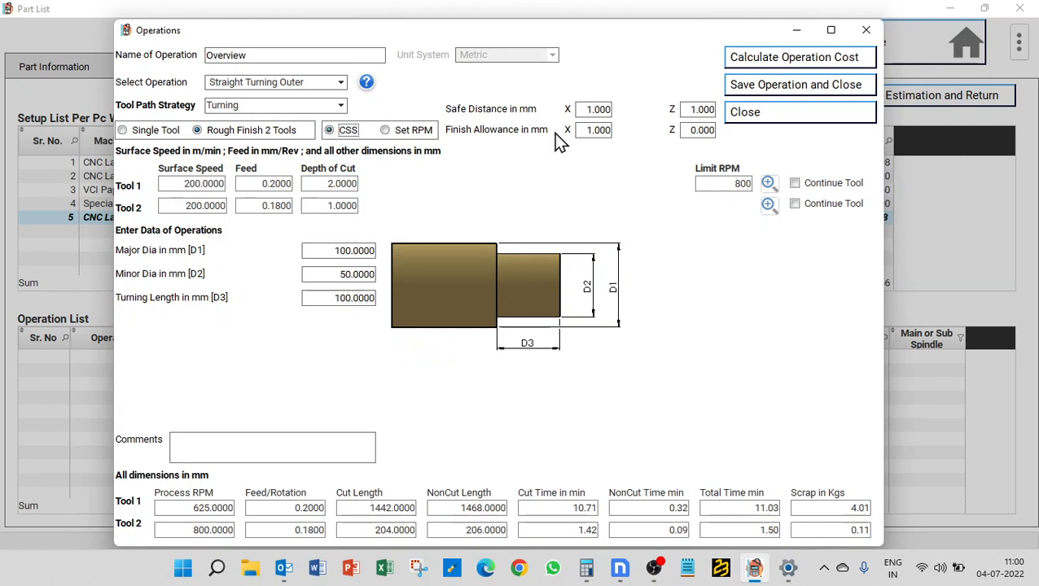
pyautogui.click(783, 64)
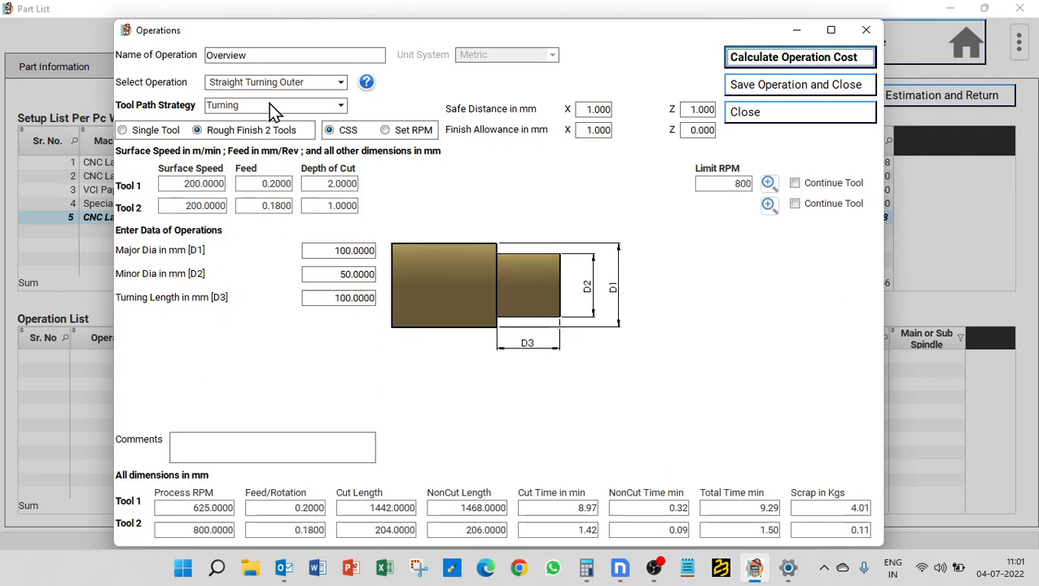
pyautogui.click(787, 69)
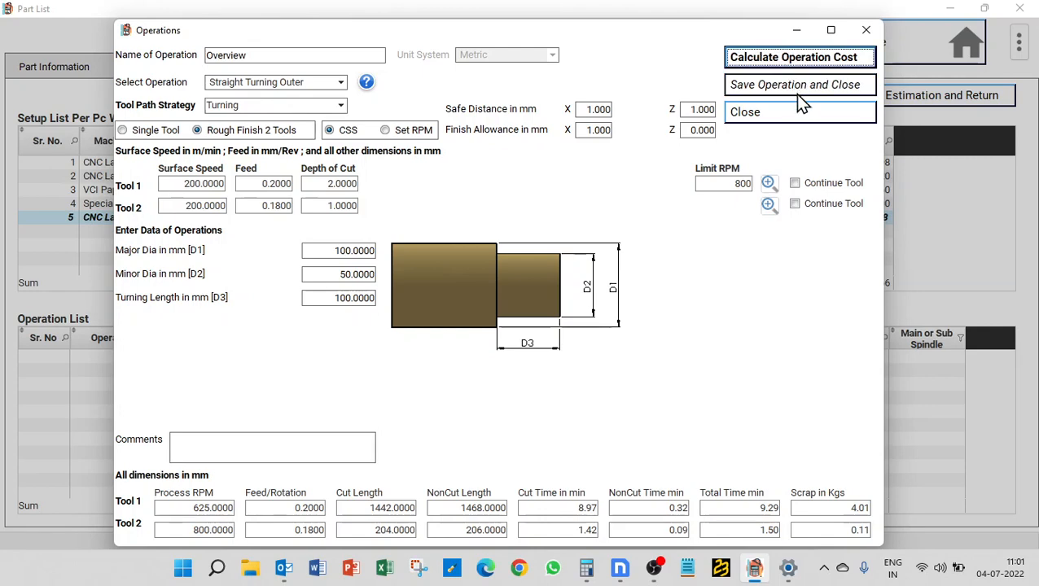
pyautogui.click(796, 87)
pyautogui.click(800, 96)
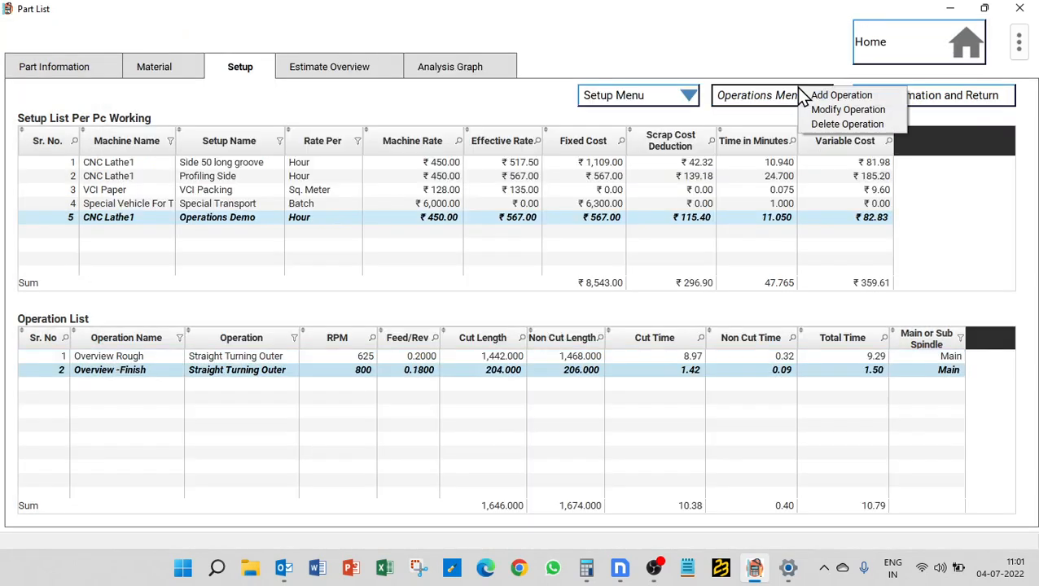
# Review the rough and finish entries in the Operation List, and open Overview -Finish for modification
pyautogui.click(152, 360)
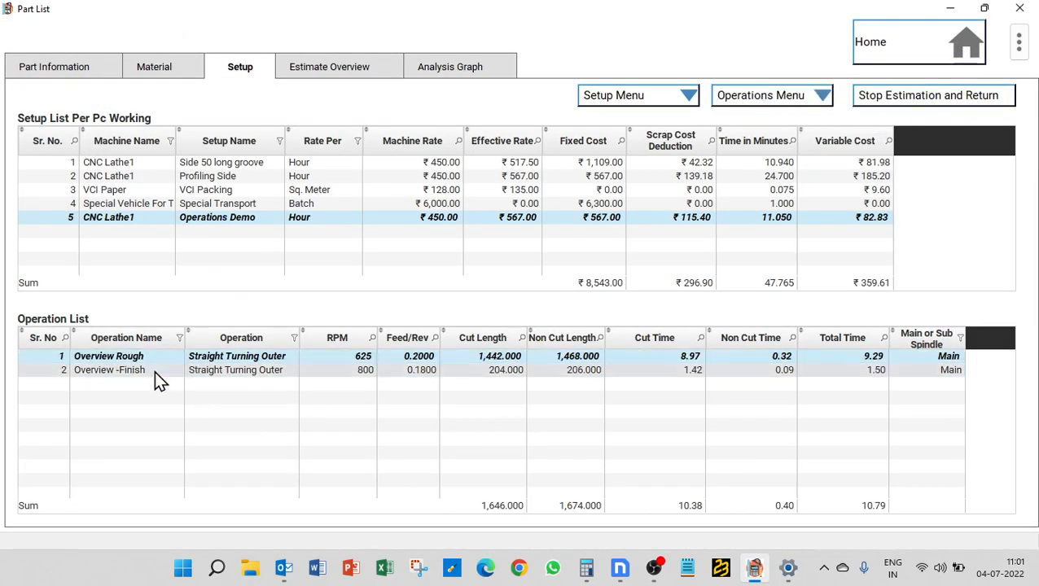
pyautogui.click(153, 371)
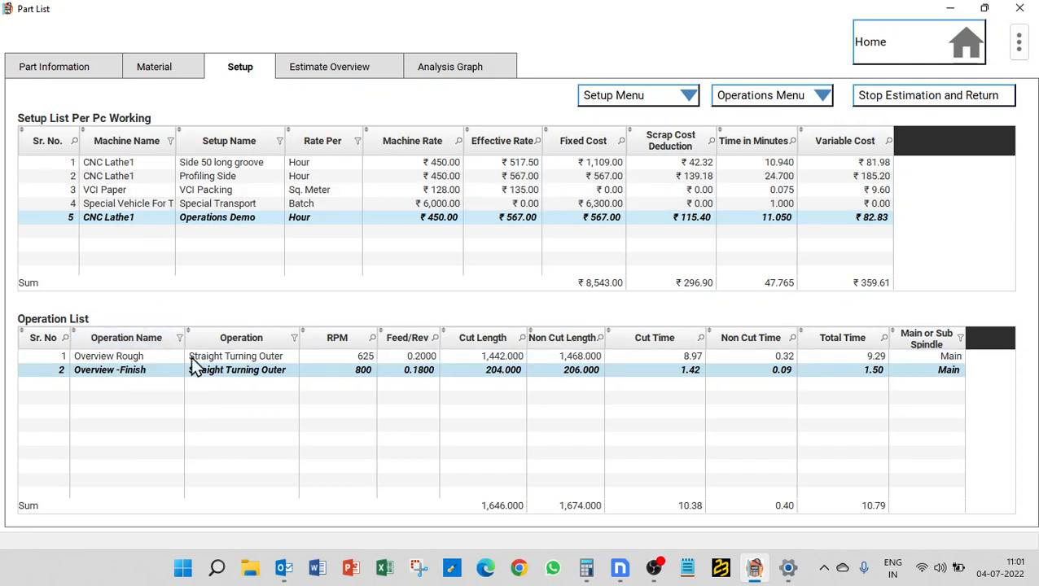
pyautogui.click(753, 95)
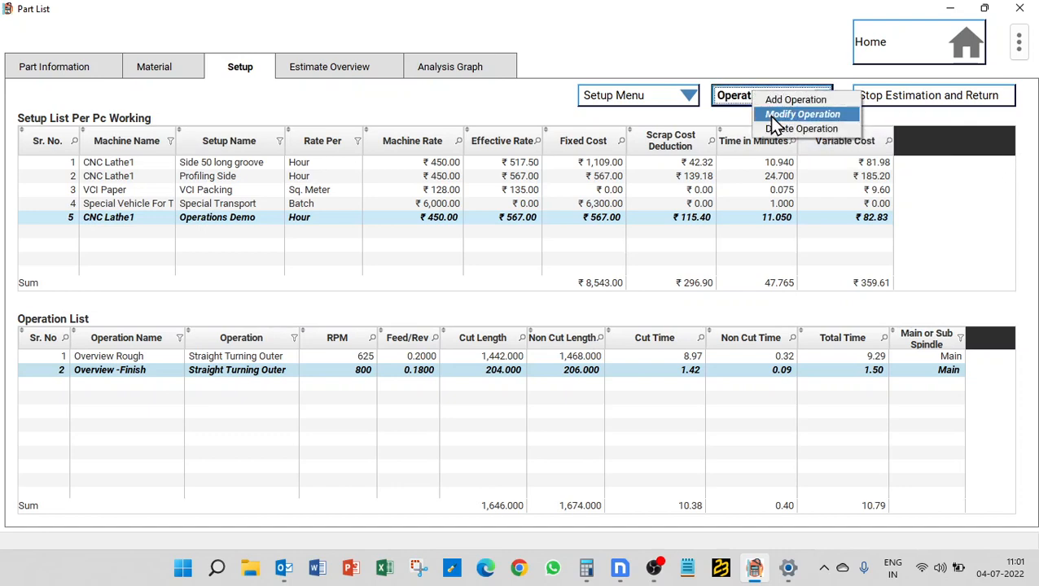
pyautogui.click(768, 114)
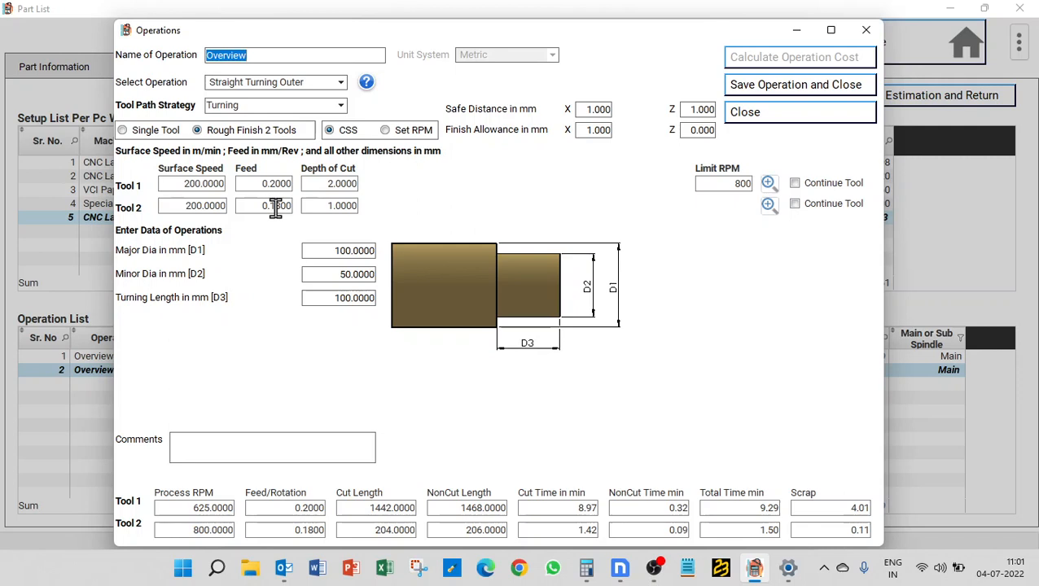
# Enable Continue Tool for Tool 2, confirm modifying the saved operation, and recalculate to check Tool 2's total time
pyautogui.click(795, 204)
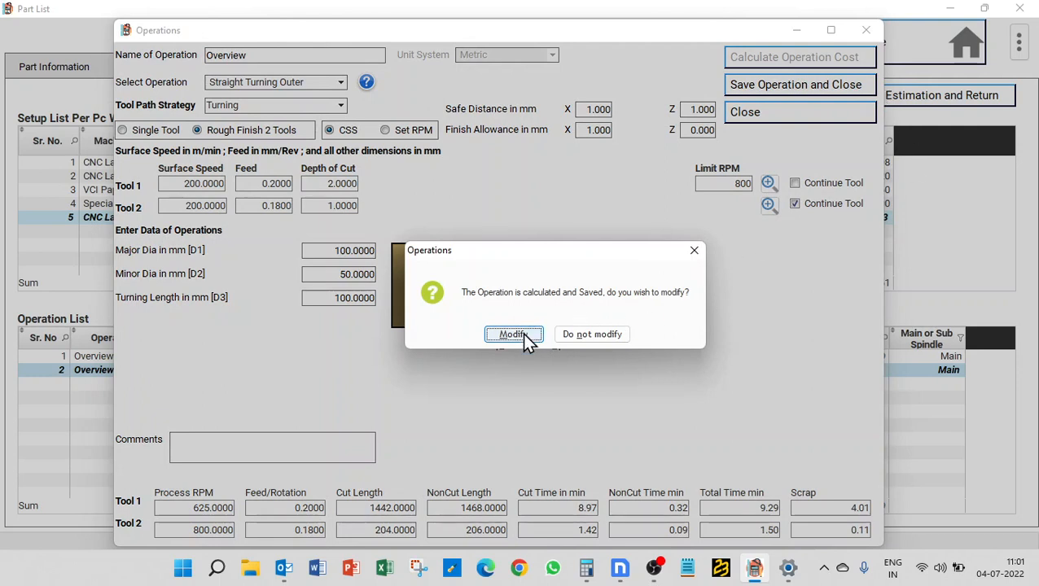
pyautogui.click(513, 334)
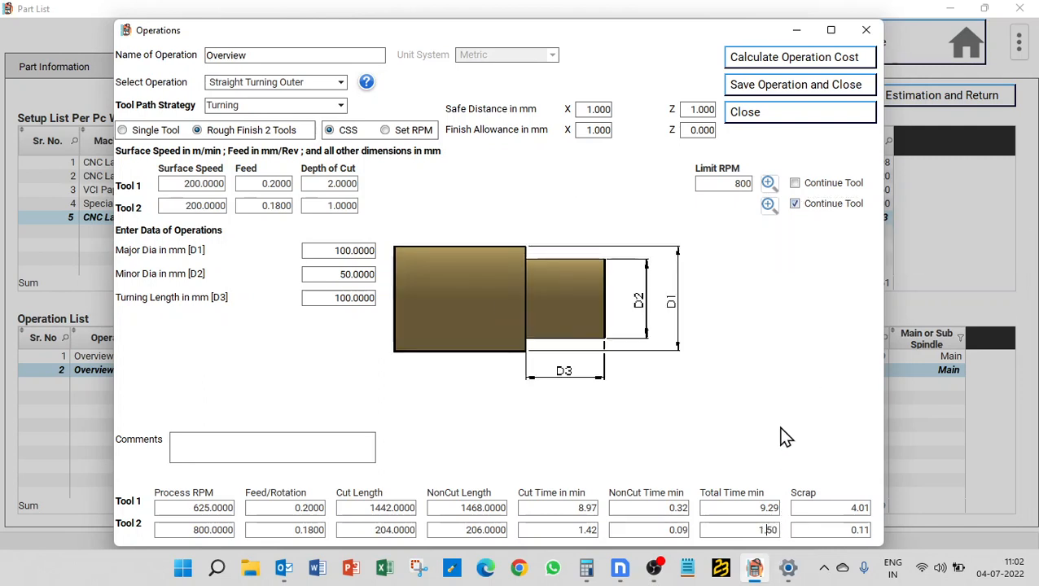
pyautogui.click(807, 60)
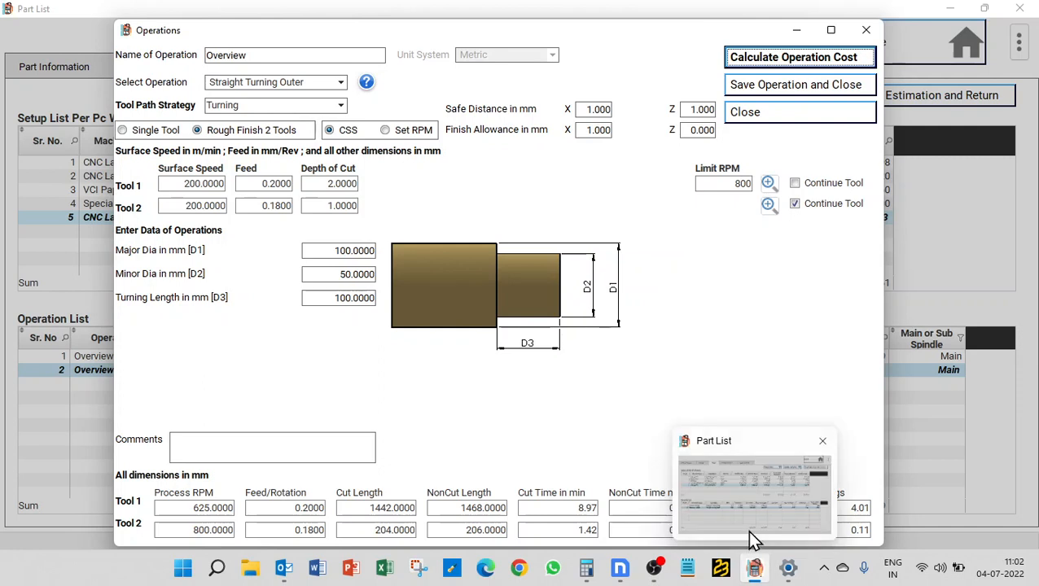
pyautogui.click(738, 528)
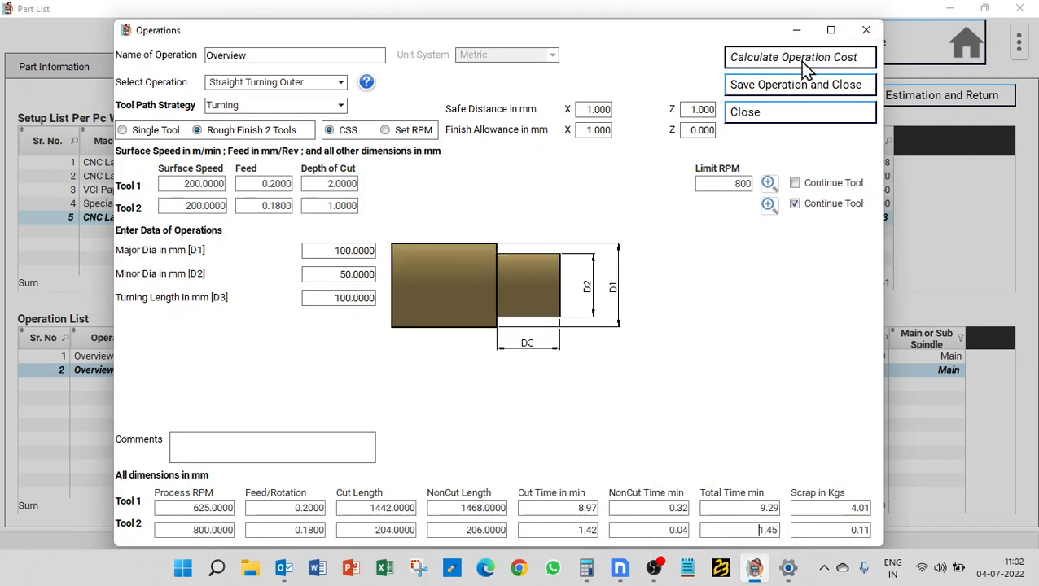
# Turn off Continue Tool for Tool 2, and recalculate and save the operation
pyautogui.click(794, 204)
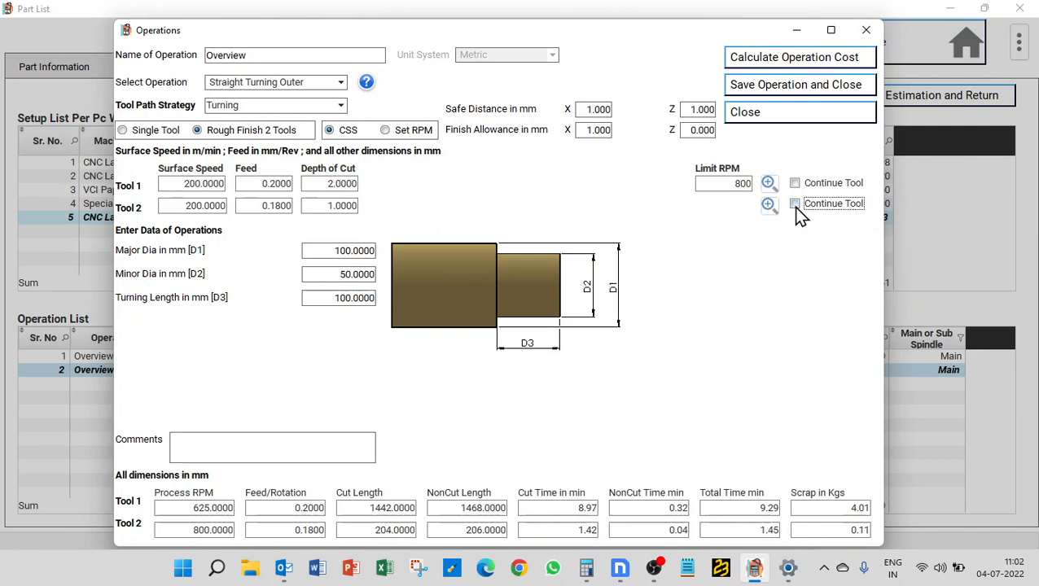
pyautogui.click(784, 61)
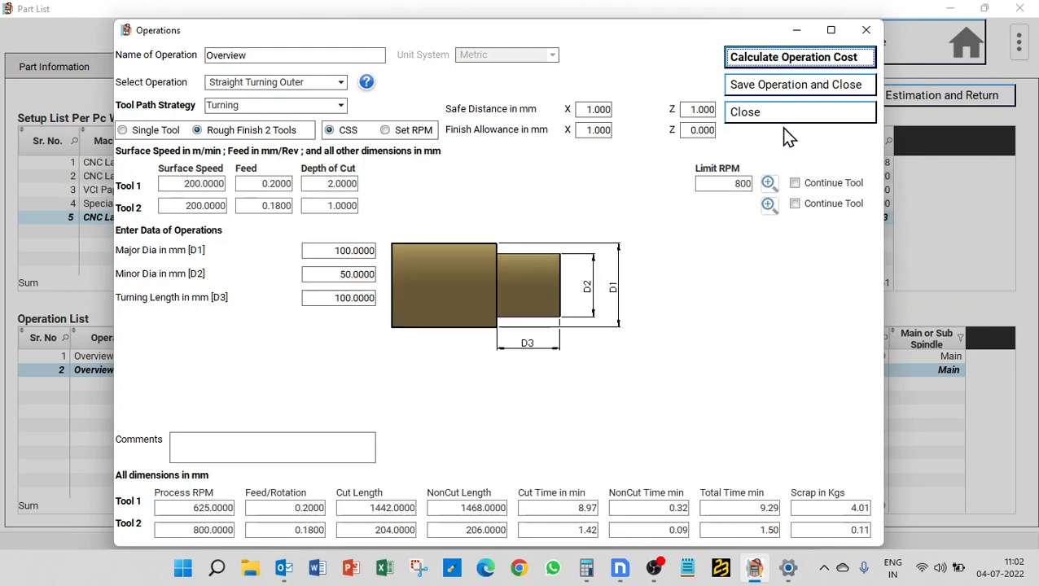
pyautogui.click(788, 96)
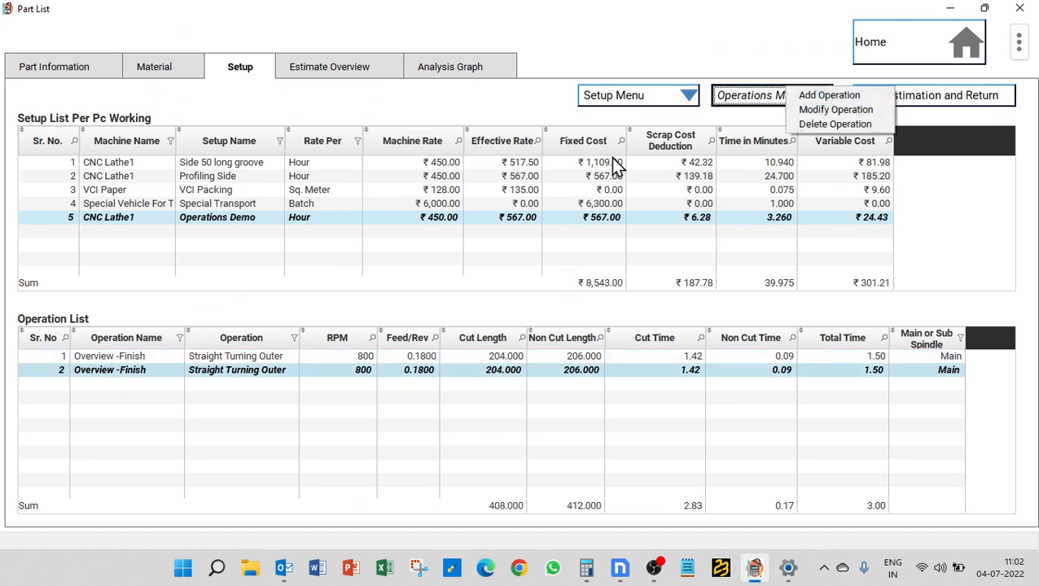
# Add a new operation named Overview2 and open the choice of operation types
pyautogui.click(811, 96)
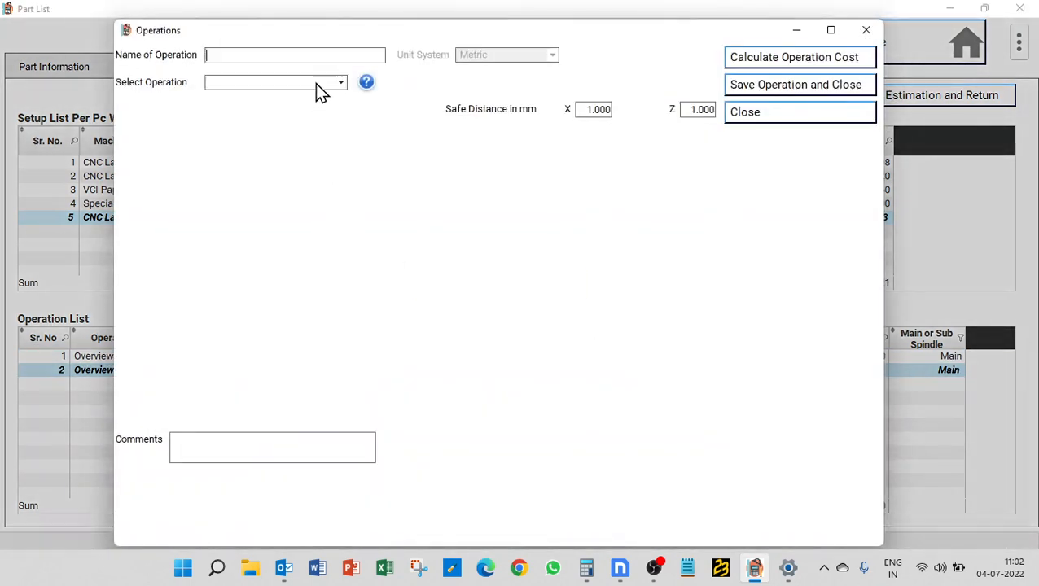
pyautogui.click(315, 84)
pyautogui.write('Overview2')
pyautogui.click(254, 83)
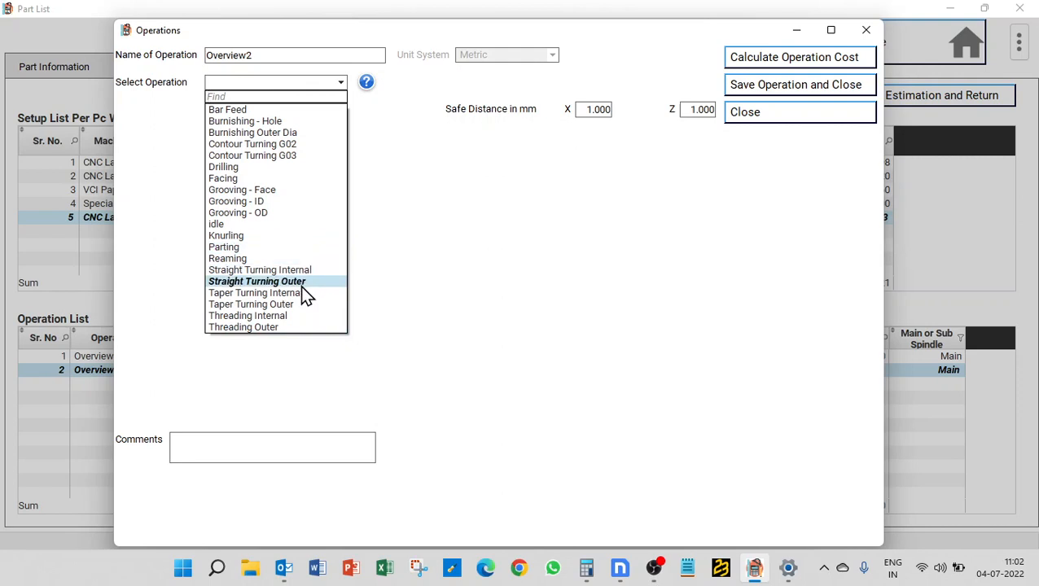